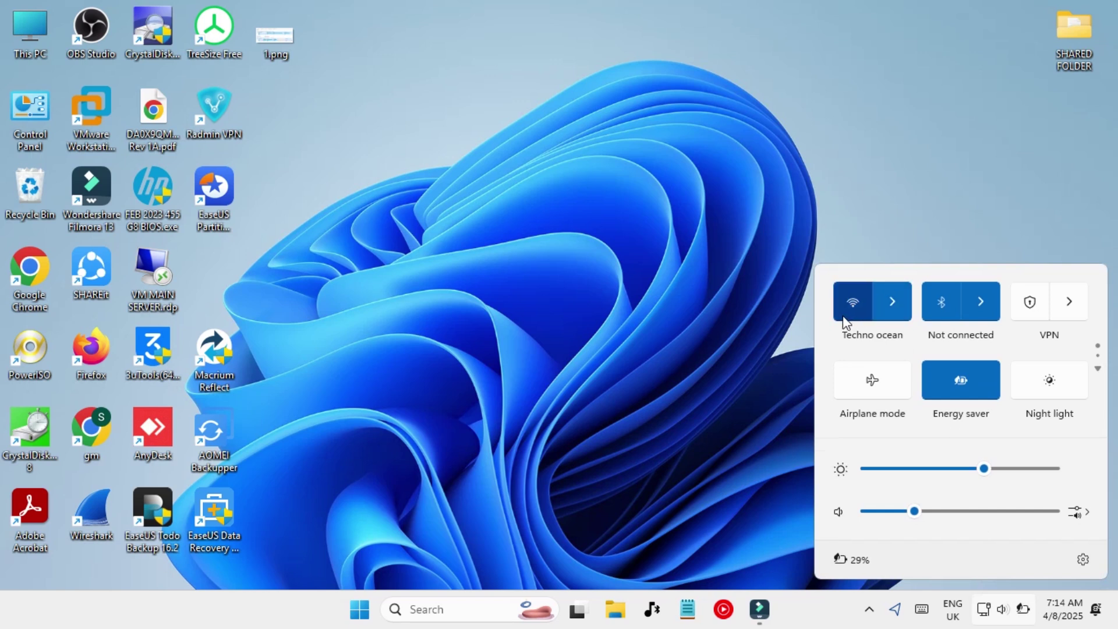
Disconnect Wi-Fi from the Techno ocean network in Quick Settings
{"action": "left_click", "coordinate": [883, 310]}
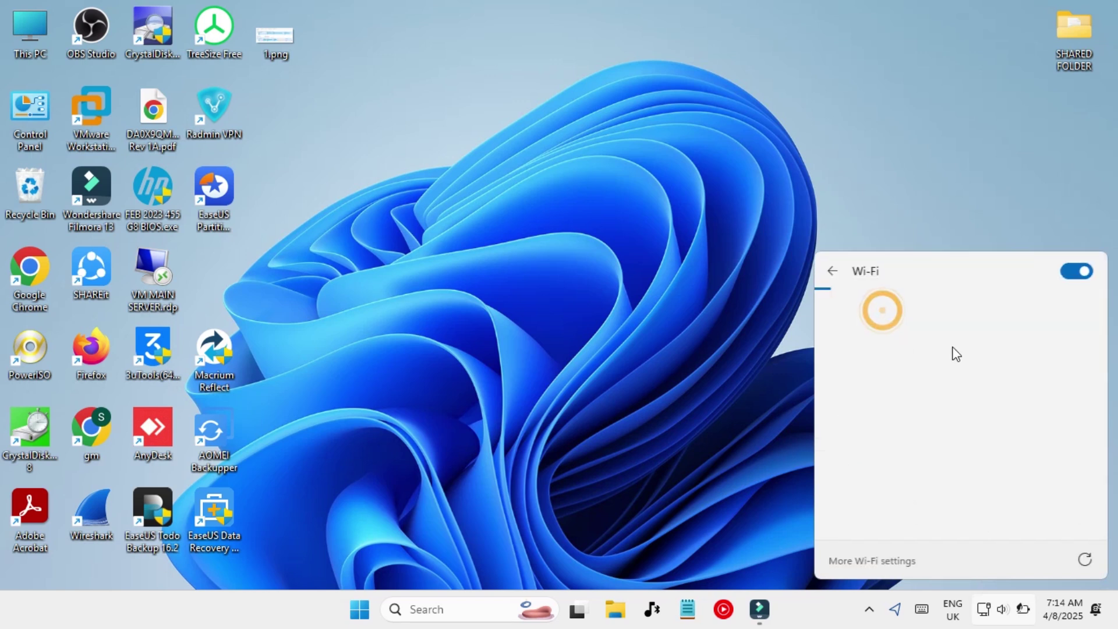
{"action": "left_click", "coordinate": [1021, 363]}
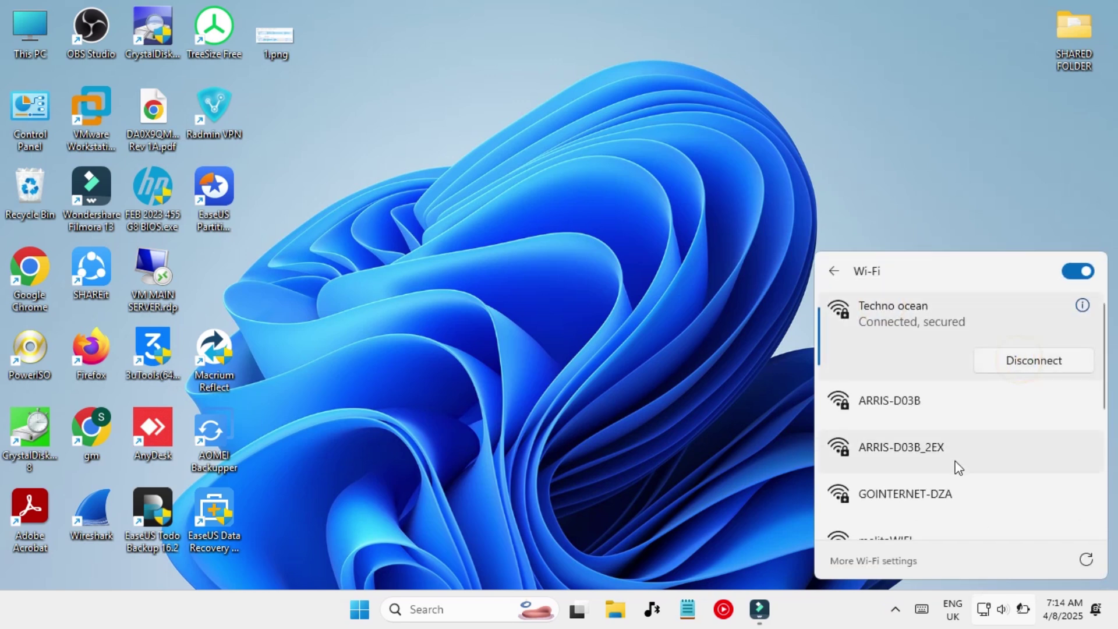
{"action": "left_click", "coordinate": [834, 273]}
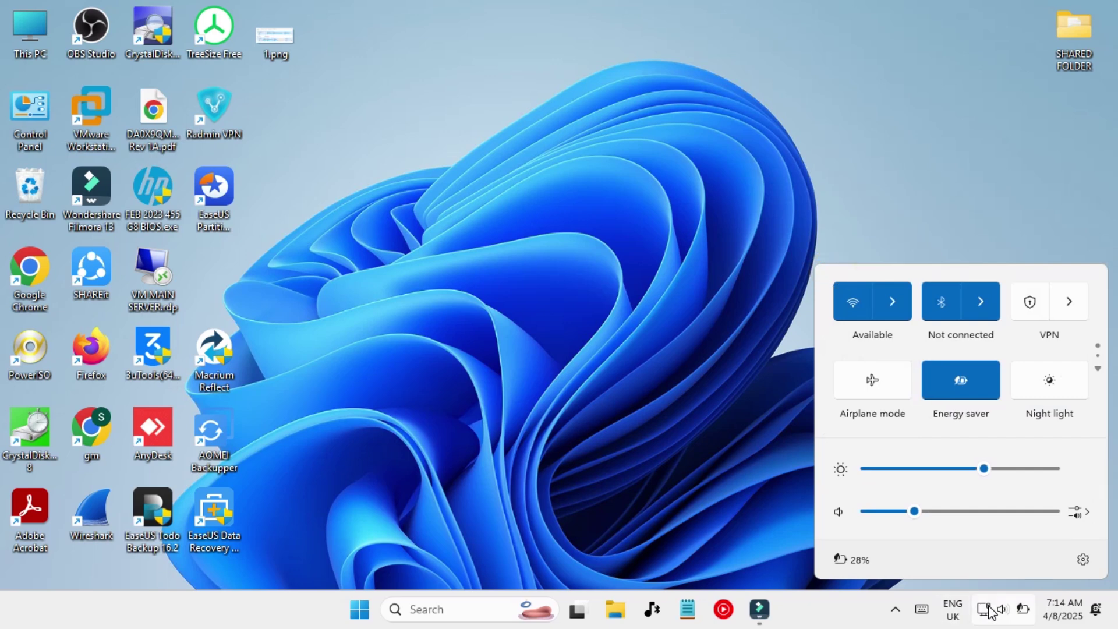
Search 'ether' to open the Ethernet settings page and maximize the Settings window
{"action": "left_click", "coordinate": [625, 408]}
{"action": "left_click", "coordinate": [450, 616]}
{"action": "type", "text": "ether"}
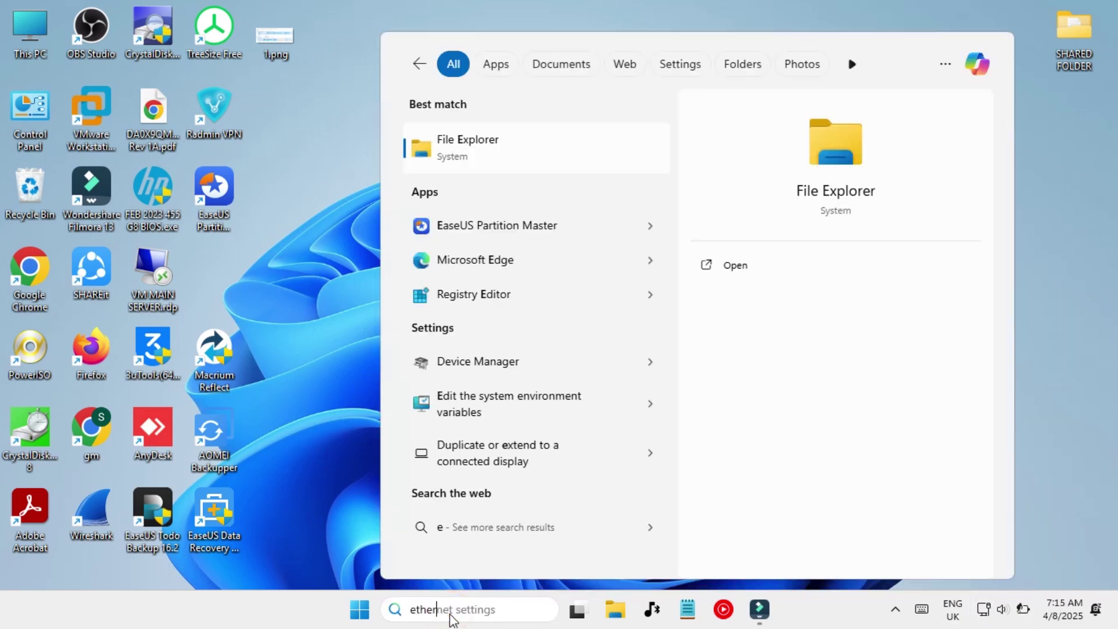
{"action": "key", "text": "Return"}
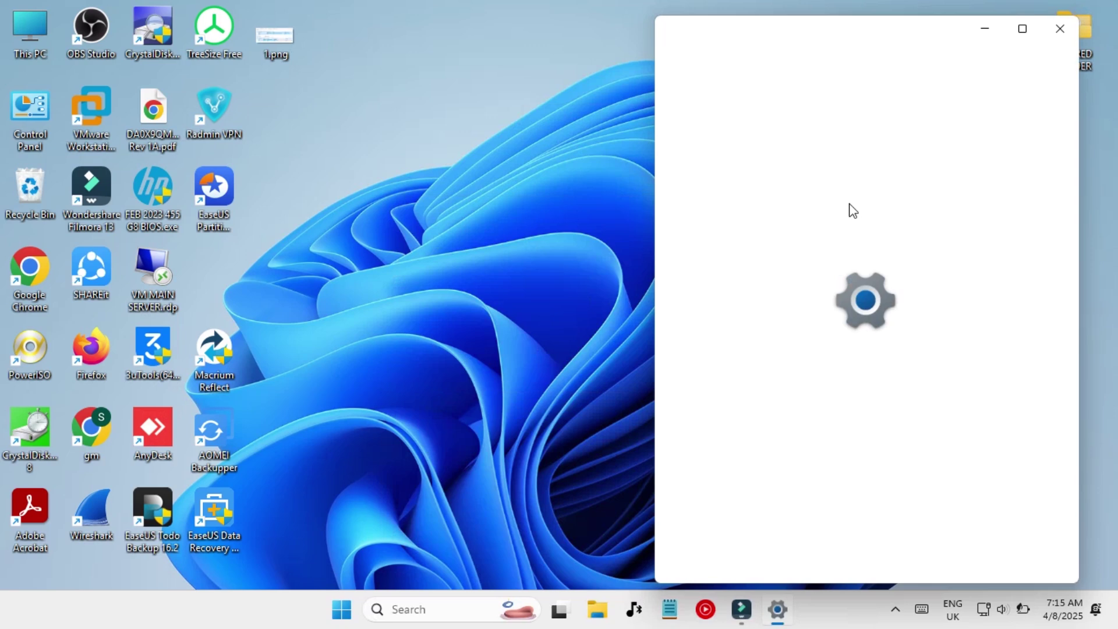
{"action": "left_click", "coordinate": [1022, 28]}
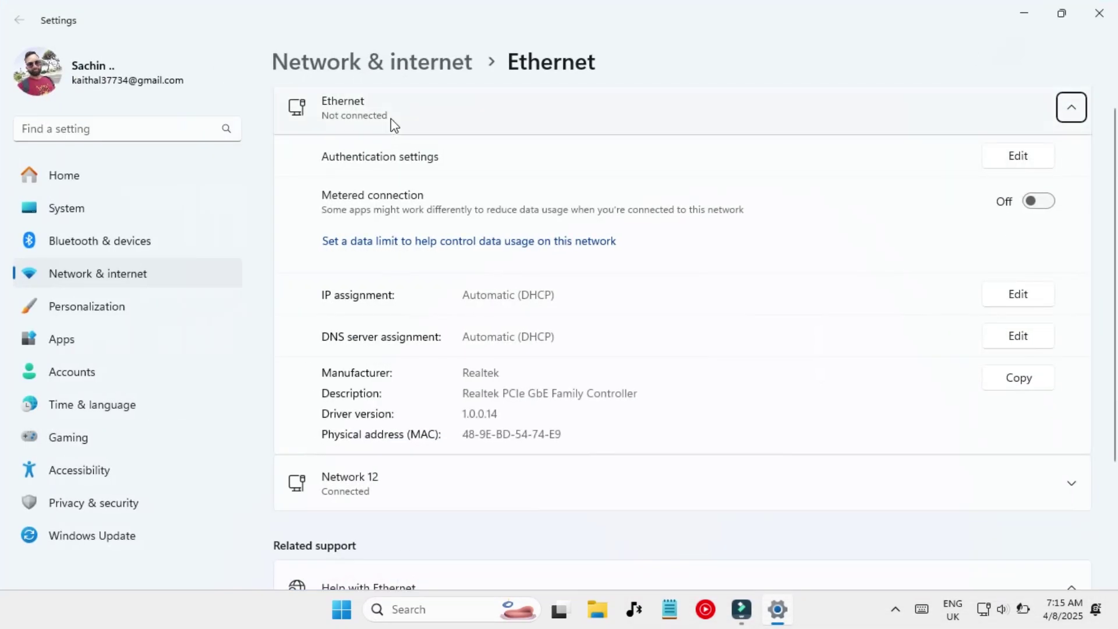
Expand Network 12's details and scroll through its connection properties
{"action": "scroll", "coordinate": [456, 357], "scroll_direction": "down", "scroll_amount": 3}
{"action": "left_click", "coordinate": [364, 319]}
{"action": "scroll", "coordinate": [392, 382], "scroll_direction": "down", "scroll_amount": 1}
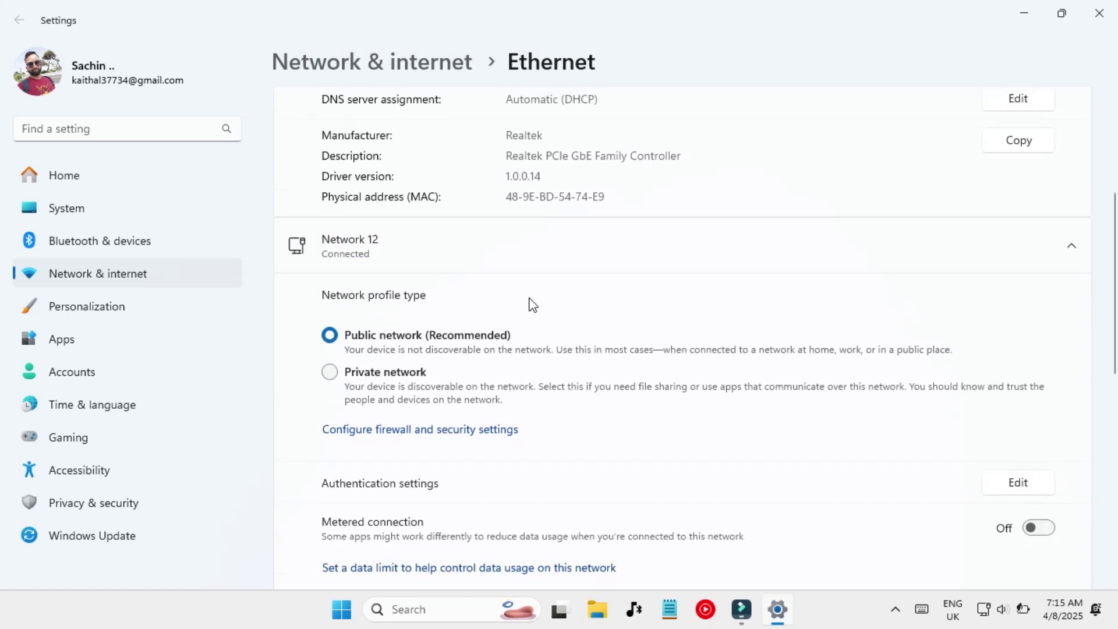
{"action": "scroll", "coordinate": [531, 304], "scroll_direction": "down", "scroll_amount": 3}
{"action": "scroll", "coordinate": [532, 304], "scroll_direction": "down", "scroll_amount": 2}
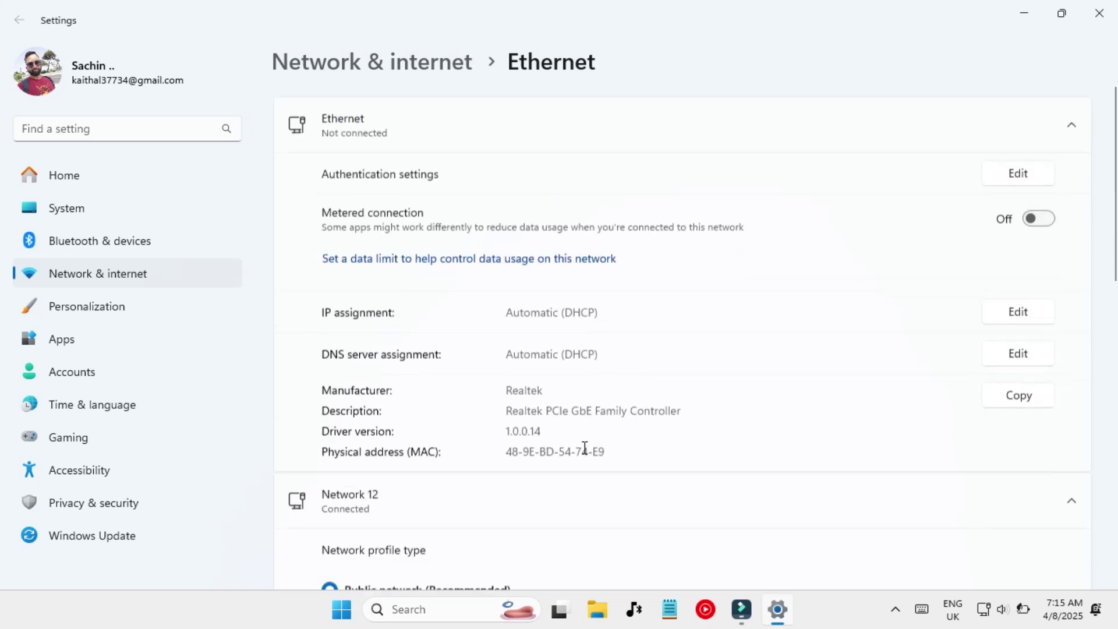
Switch the mobile hotspot on with 'Share from' set to Ethernet 2
{"action": "left_click", "coordinate": [116, 270]}
{"action": "left_click", "coordinate": [451, 407]}
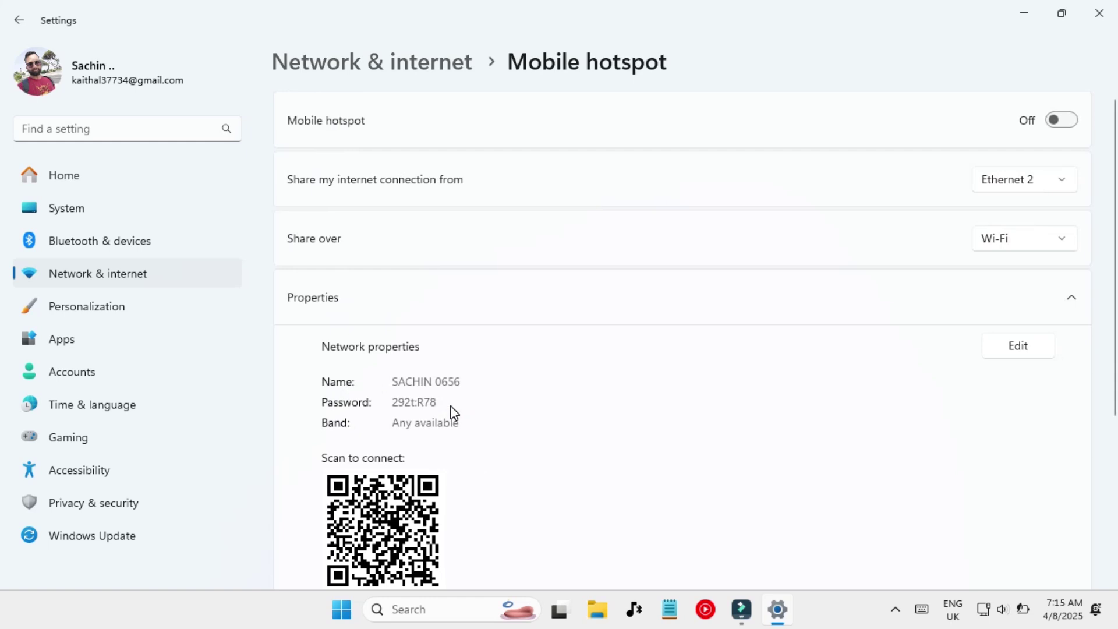
{"action": "scroll", "coordinate": [721, 359], "scroll_direction": "down", "scroll_amount": 1}
{"action": "scroll", "coordinate": [729, 354], "scroll_direction": "up", "scroll_amount": 1}
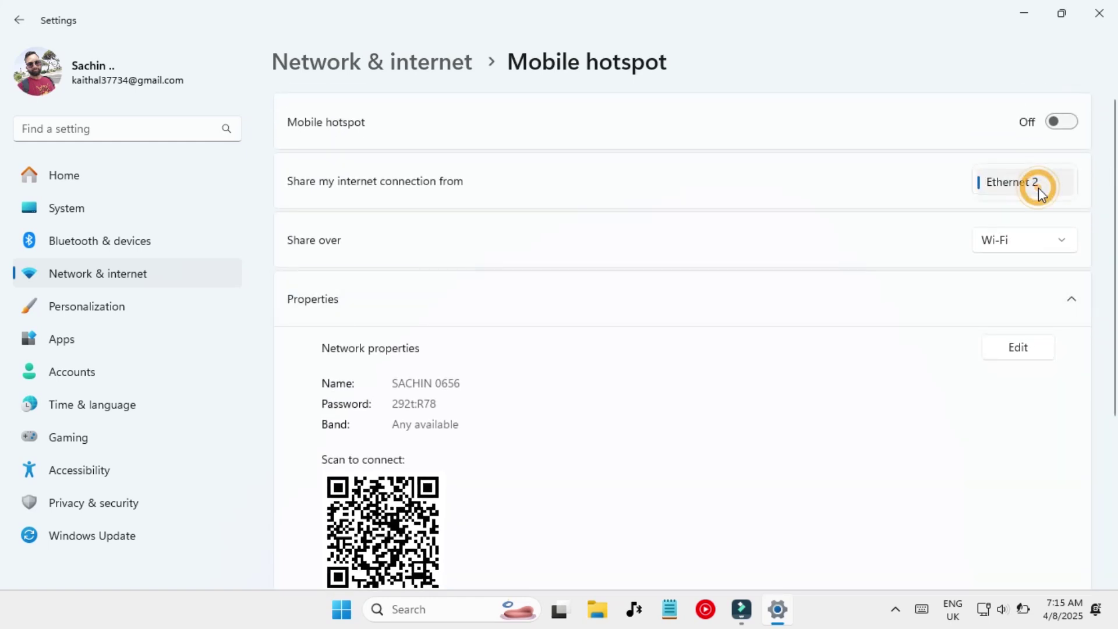
{"action": "left_click", "coordinate": [1001, 188]}
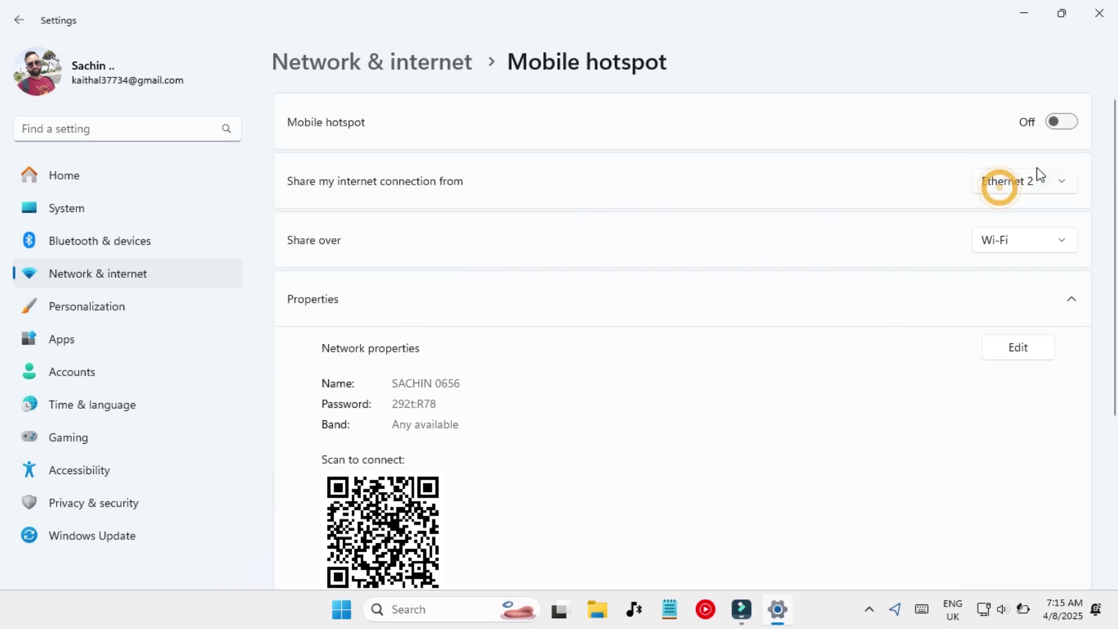
{"action": "left_click", "coordinate": [1064, 123]}
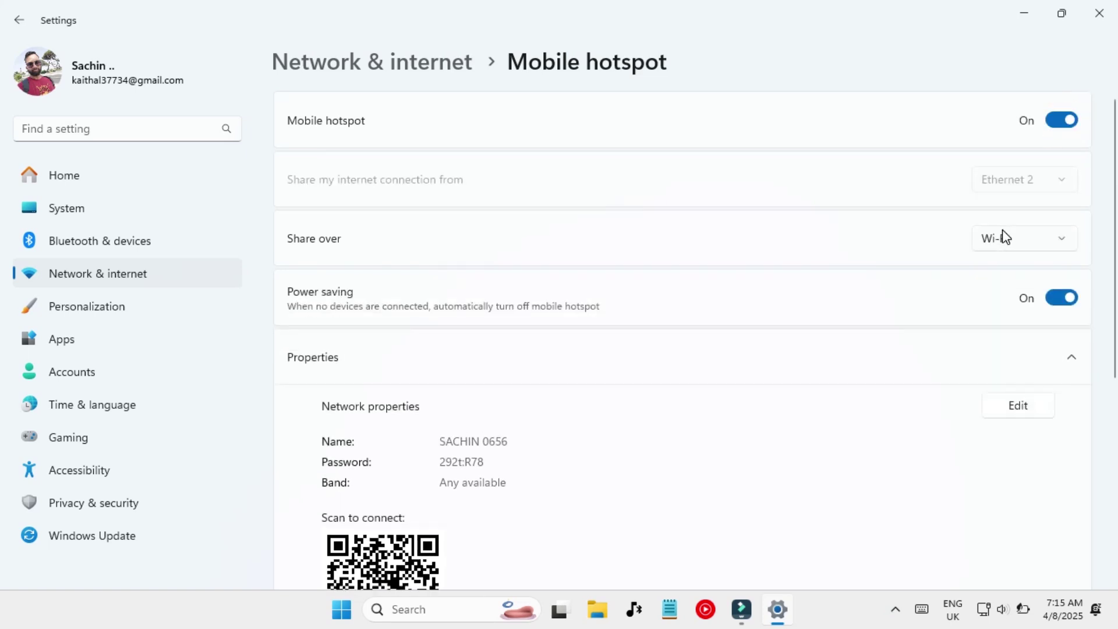
{"action": "scroll", "coordinate": [1003, 237], "scroll_direction": "down", "scroll_amount": 3}
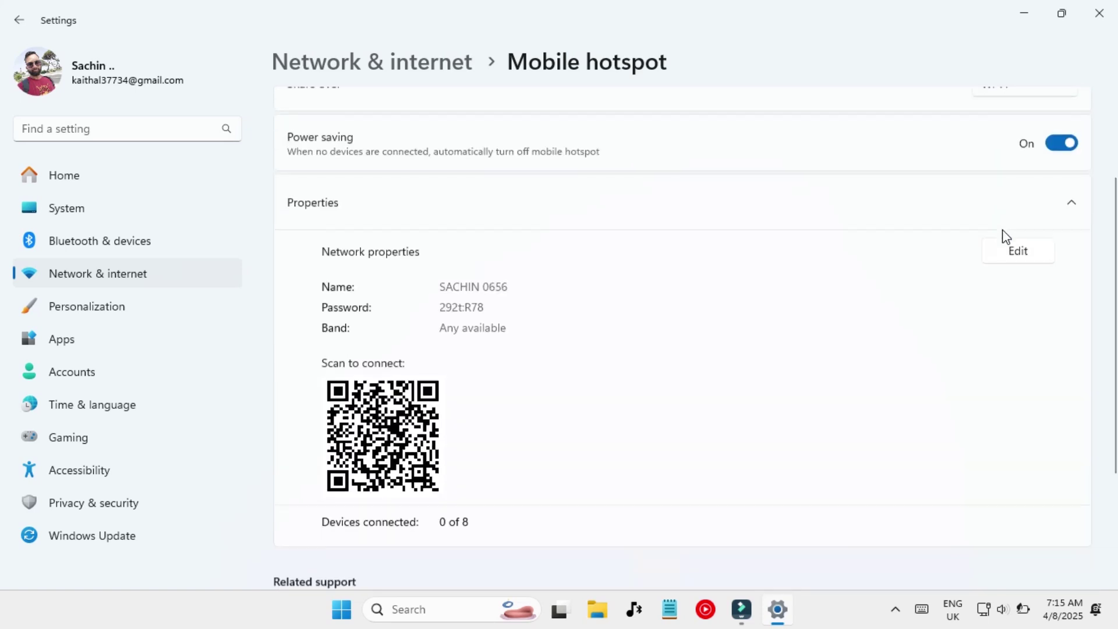
Edit the hotspot properties, overwrite the current network password with a new one, and save
{"action": "left_click", "coordinate": [1019, 230]}
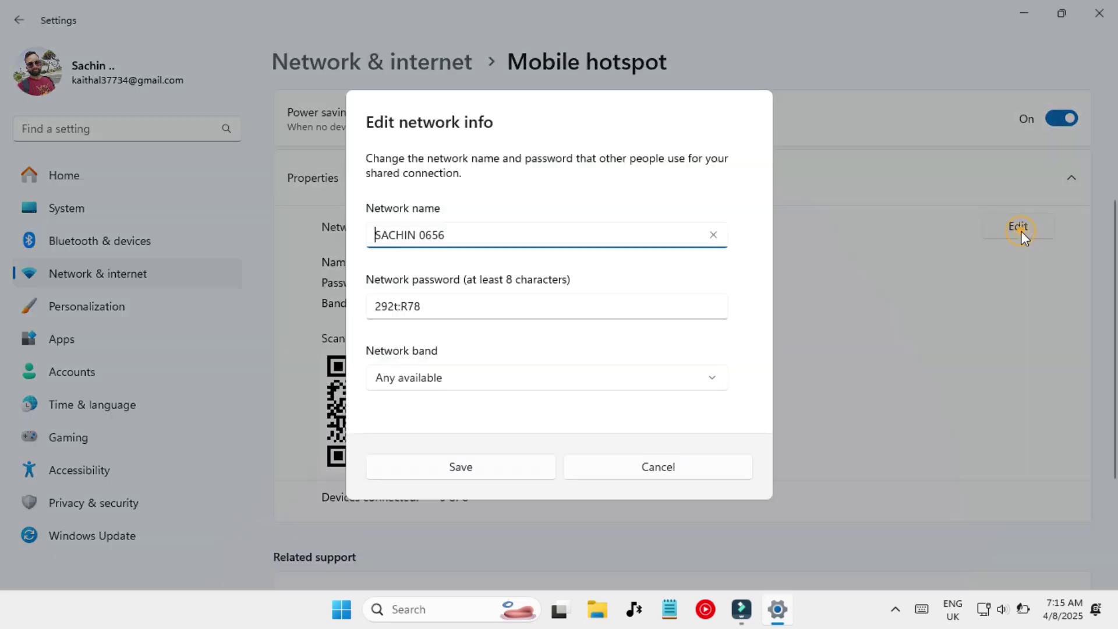
{"action": "left_click", "coordinate": [537, 309]}
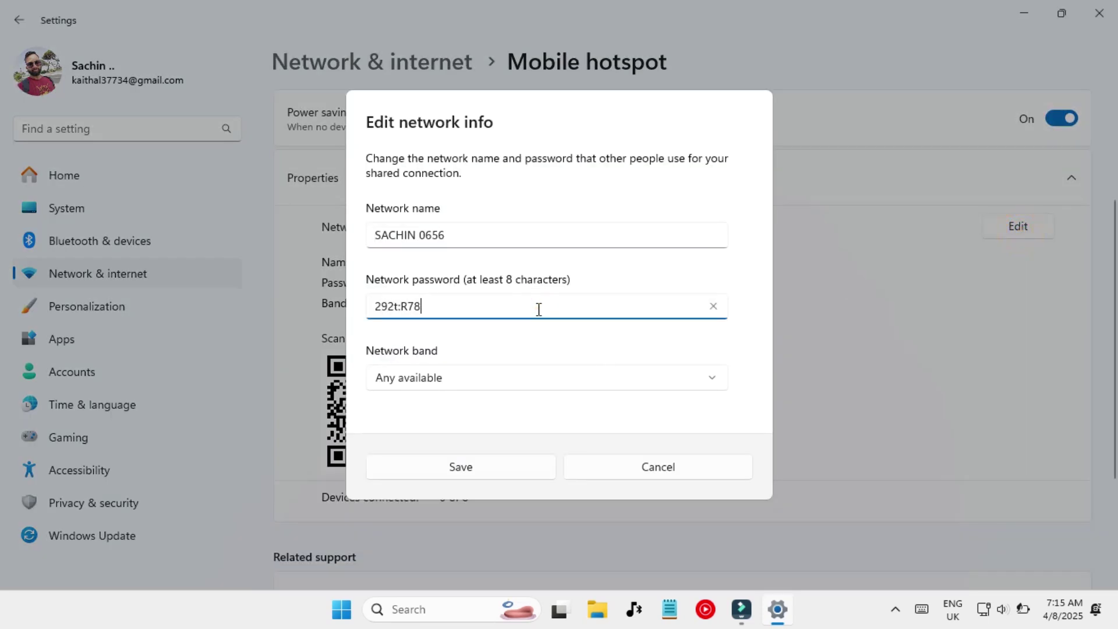
{"action": "left_click_drag", "start_coordinate": [537, 309], "coordinate": [351, 319]}
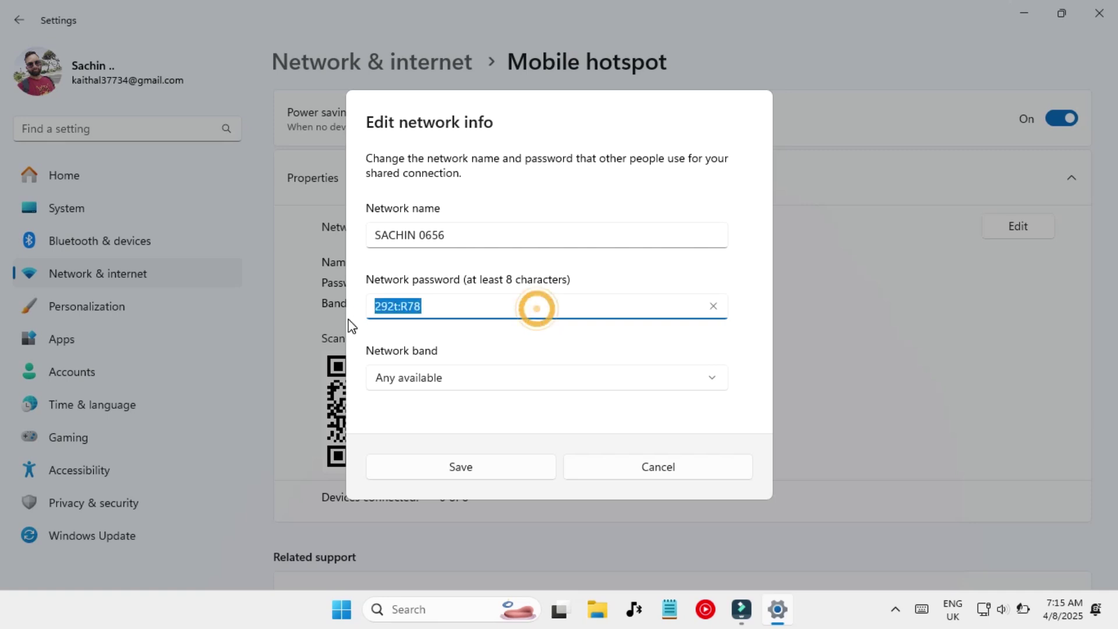
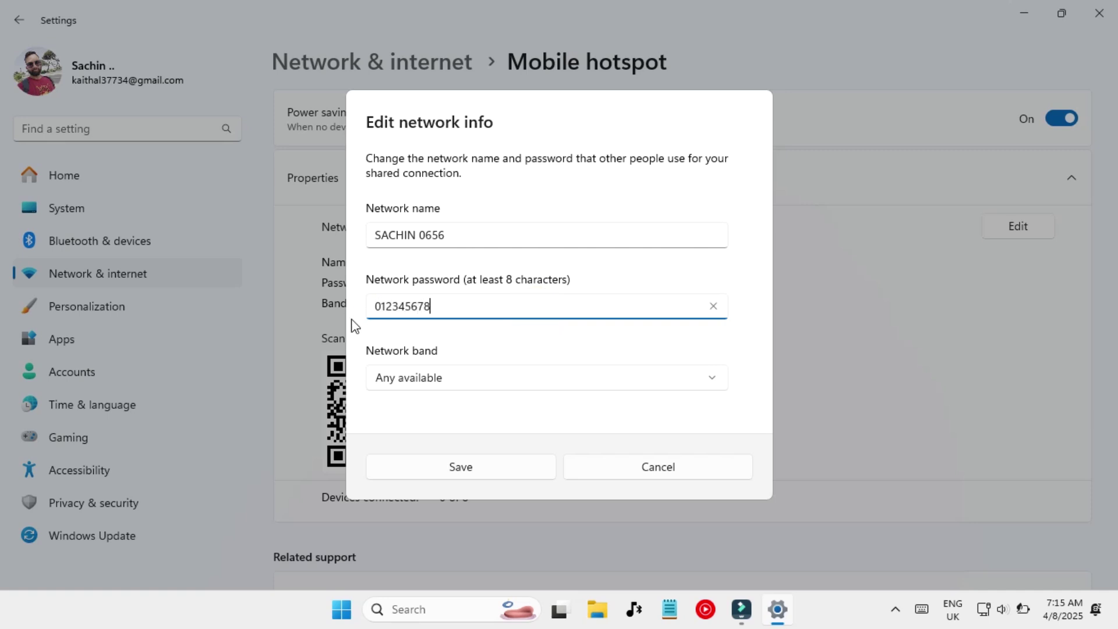
{"action": "left_click", "coordinate": [448, 466]}
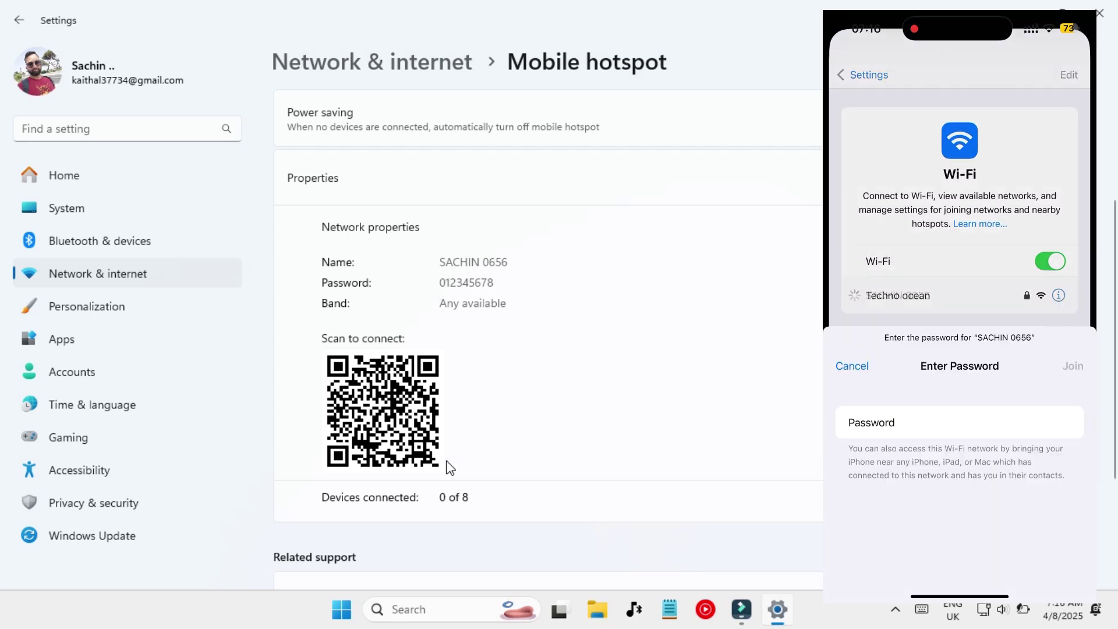
Scroll the Mobile hotspot page to confirm the iPhone is listed as 1 of 8 devices
{"action": "scroll", "coordinate": [609, 240], "scroll_direction": "up", "scroll_amount": 3}
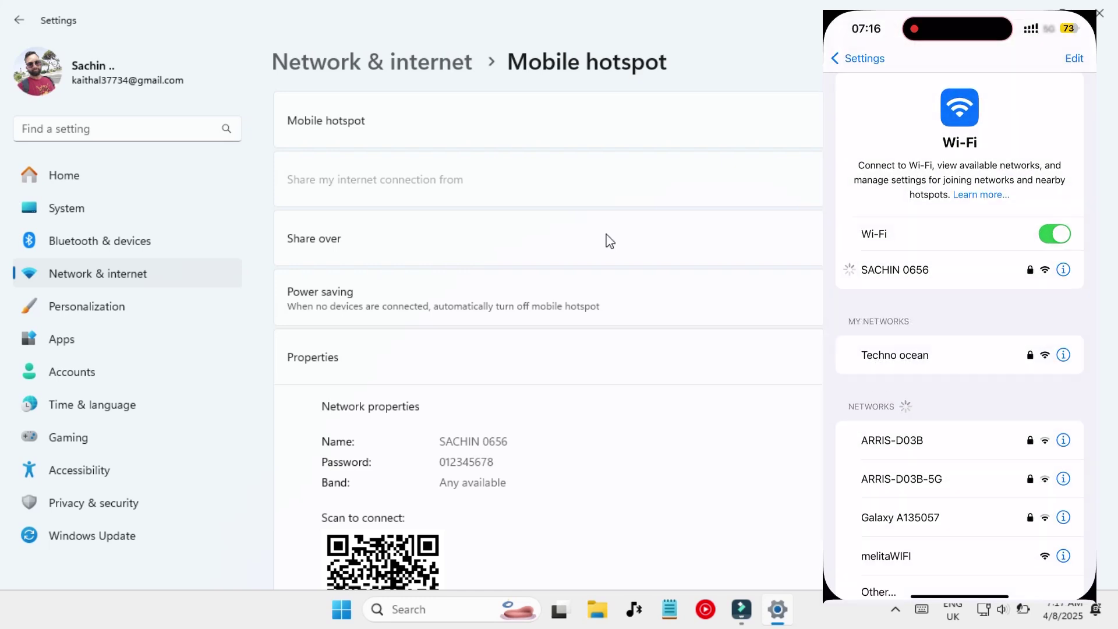
{"action": "scroll", "coordinate": [606, 239], "scroll_direction": "down", "scroll_amount": 5}
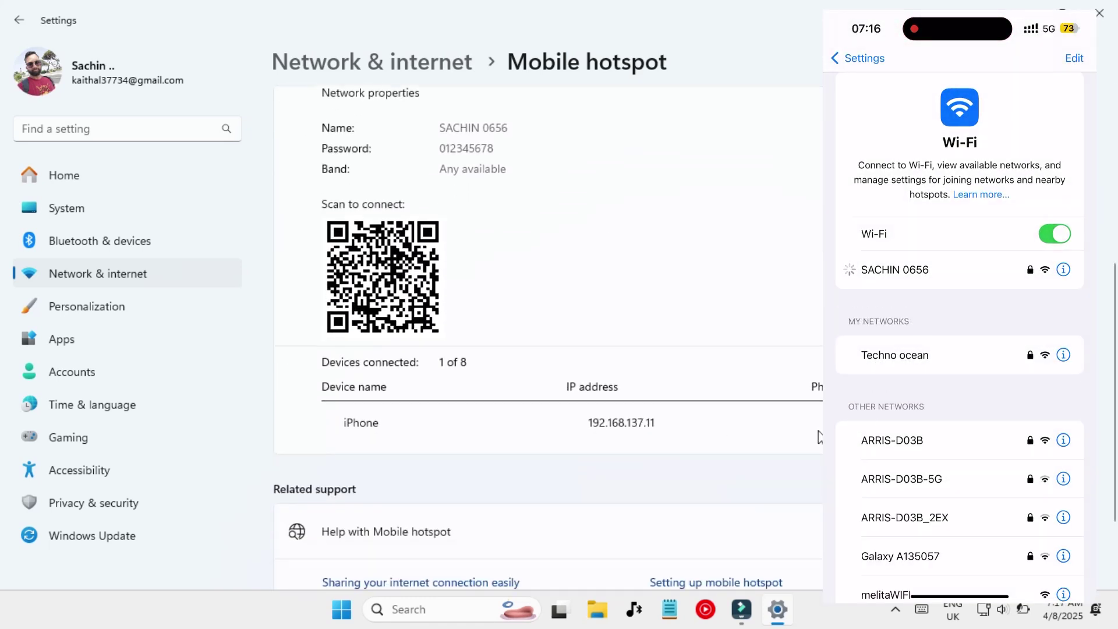
{"action": "scroll", "coordinate": [606, 414], "scroll_direction": "down", "scroll_amount": 1}
{"action": "scroll", "coordinate": [480, 356], "scroll_direction": "up", "scroll_amount": 2}
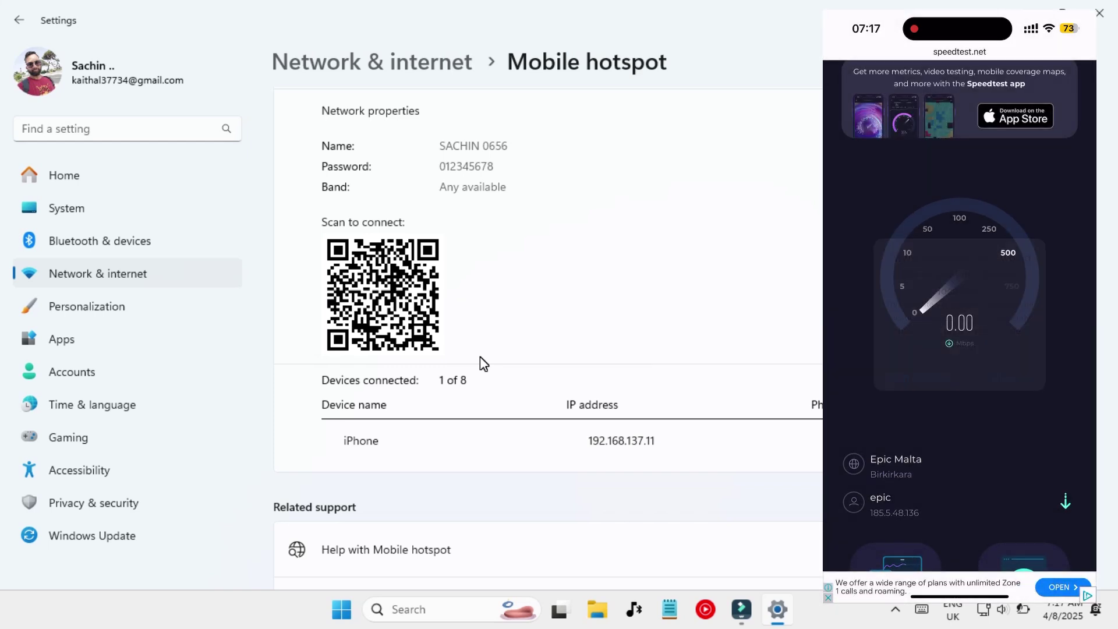
{"action": "scroll", "coordinate": [481, 360], "scroll_direction": "down", "scroll_amount": 3}
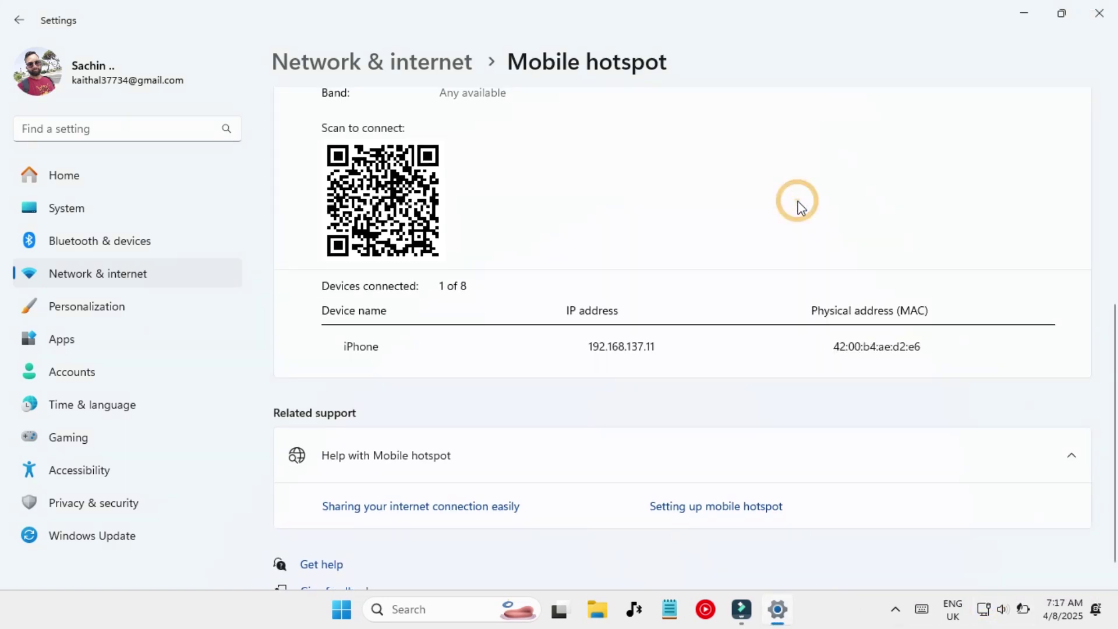
Launch Network Connections with ncpa.cpl and select Local Area Connection* 10
{"action": "scroll", "coordinate": [799, 207], "scroll_direction": "up", "scroll_amount": 6}
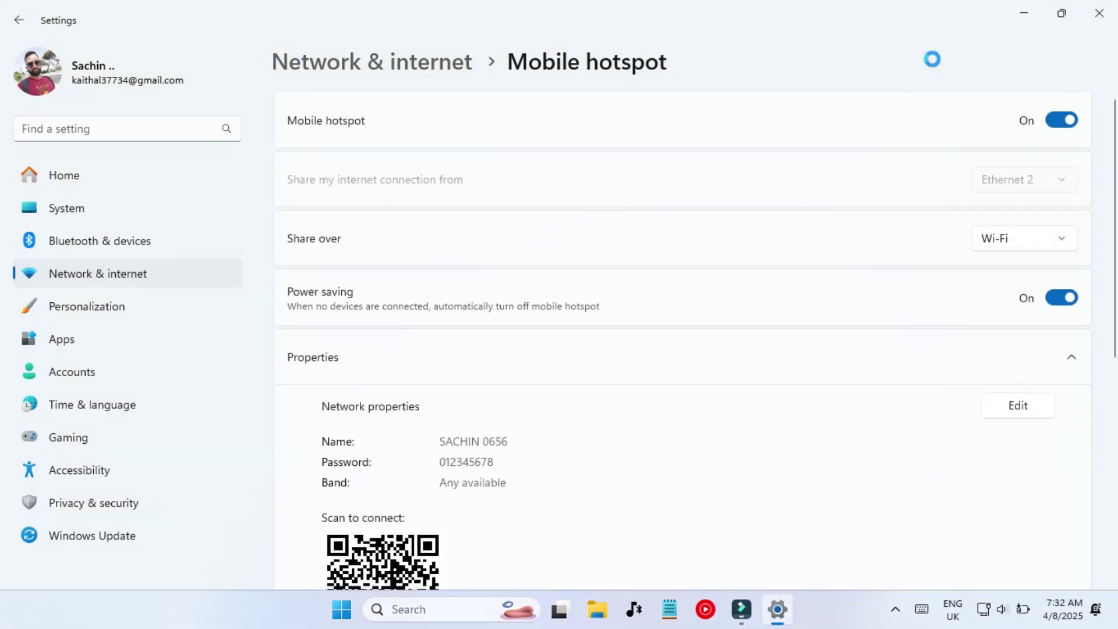
{"action": "key", "text": "super+r"}
{"action": "type", "text": "n"}
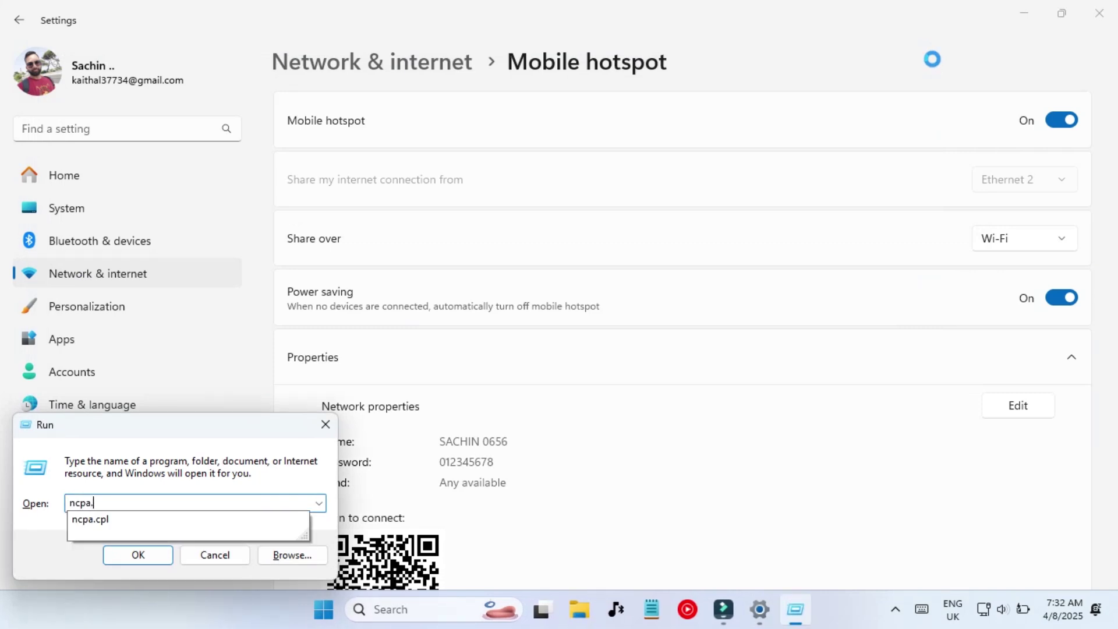
{"action": "type", "text": "cpa.cpl"}
{"action": "key", "text": "Return"}
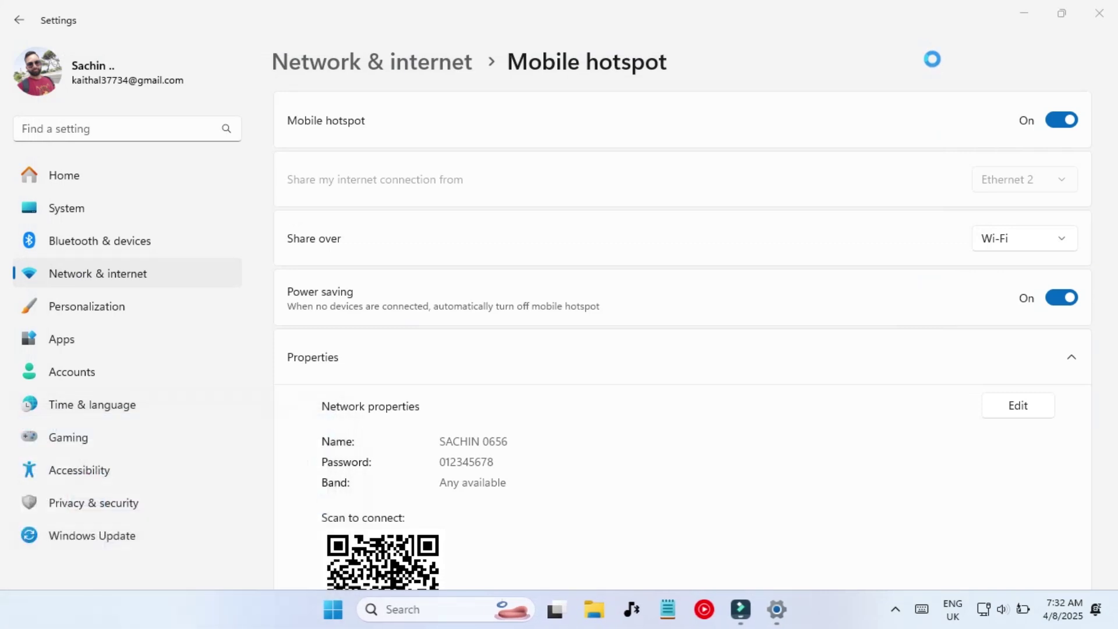
{"action": "left_click", "coordinate": [677, 104]}
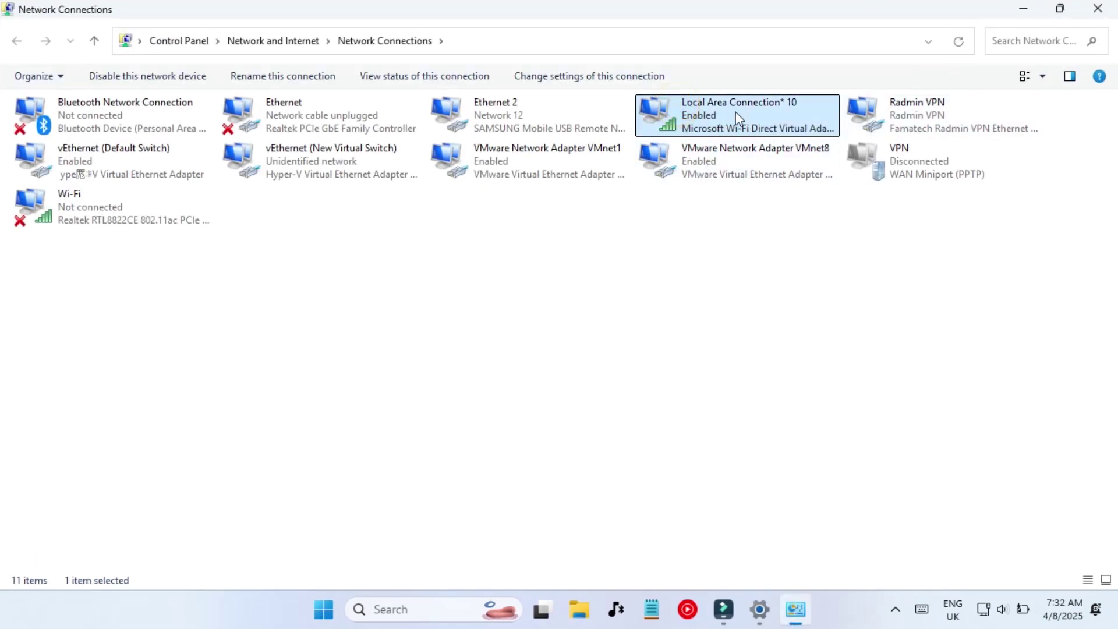
Turn the mobile hotspot off in Settings
{"action": "left_click", "coordinate": [761, 610]}
{"action": "left_click", "coordinate": [1065, 120]}
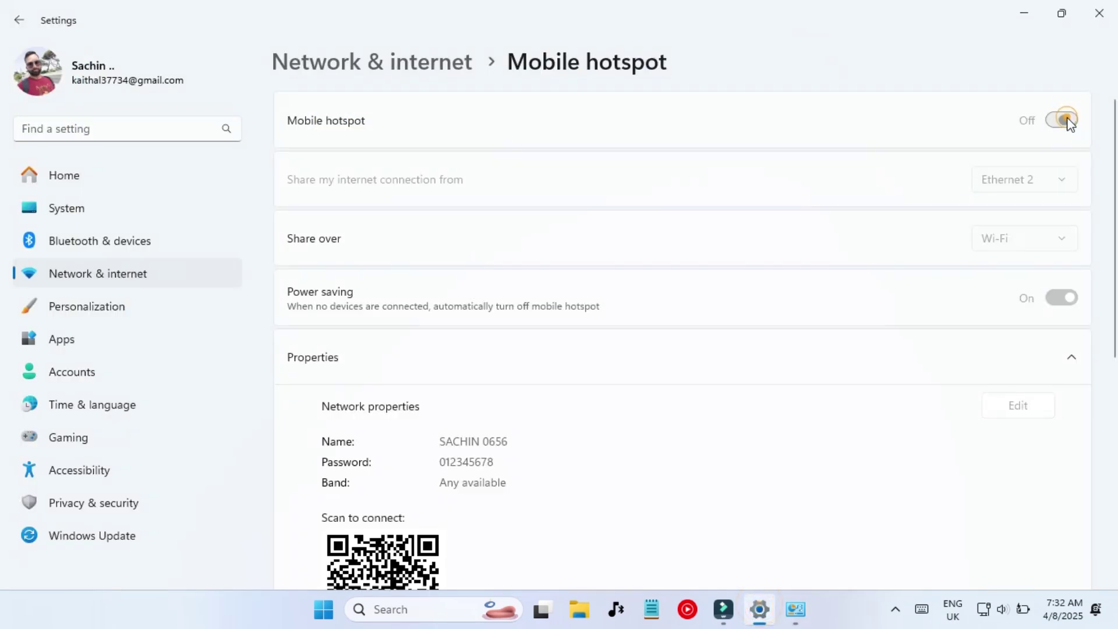
{"action": "left_click", "coordinate": [1026, 13]}
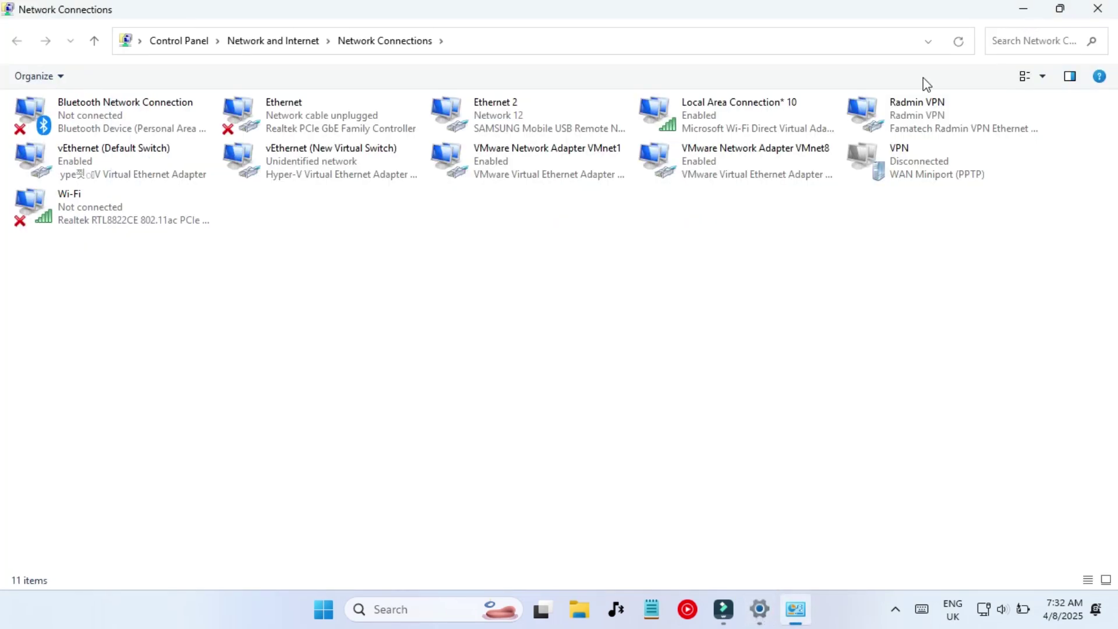
Refresh the connections and check Local Area Connection* 10's status dialog twice
{"action": "left_click", "coordinate": [959, 42]}
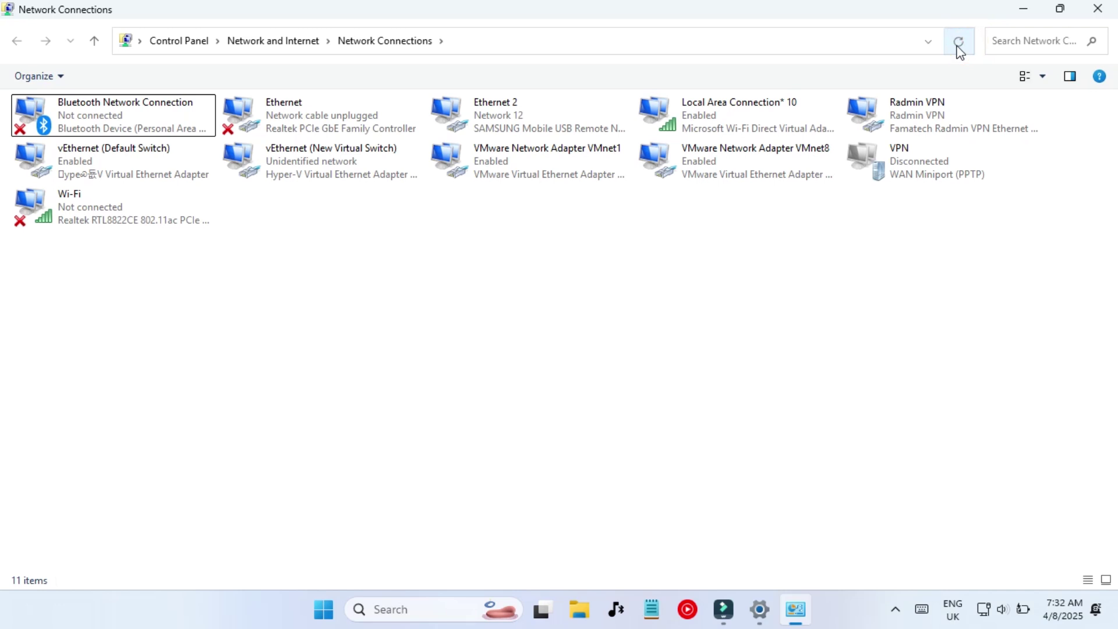
{"action": "double_click", "coordinate": [678, 132]}
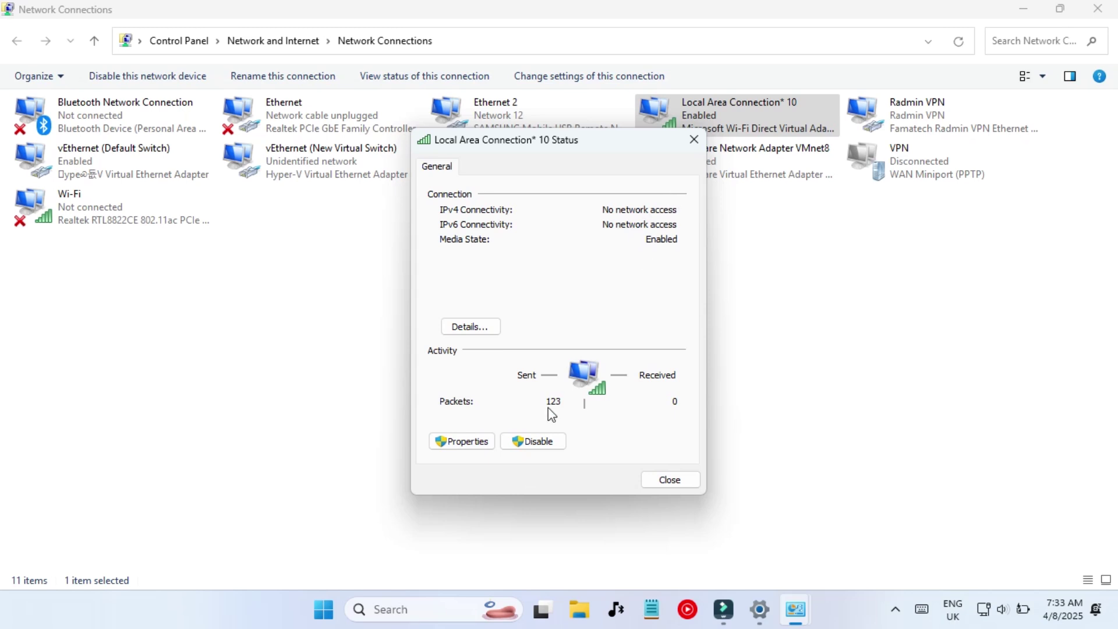
{"action": "left_click", "coordinate": [693, 139]}
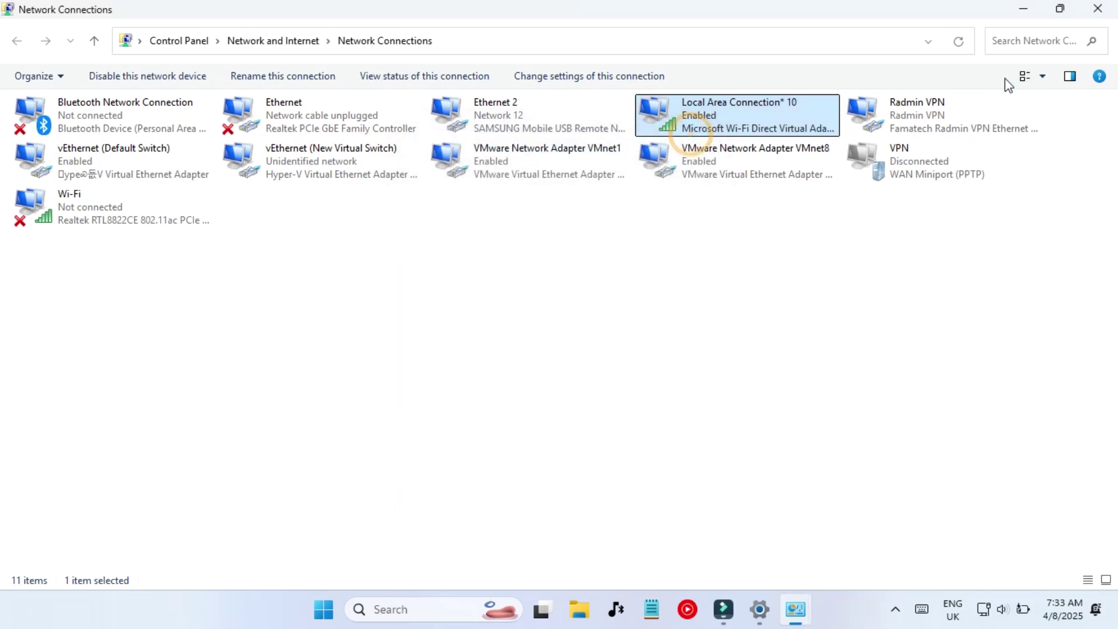
{"action": "left_click", "coordinate": [956, 42]}
{"action": "double_click", "coordinate": [760, 105]}
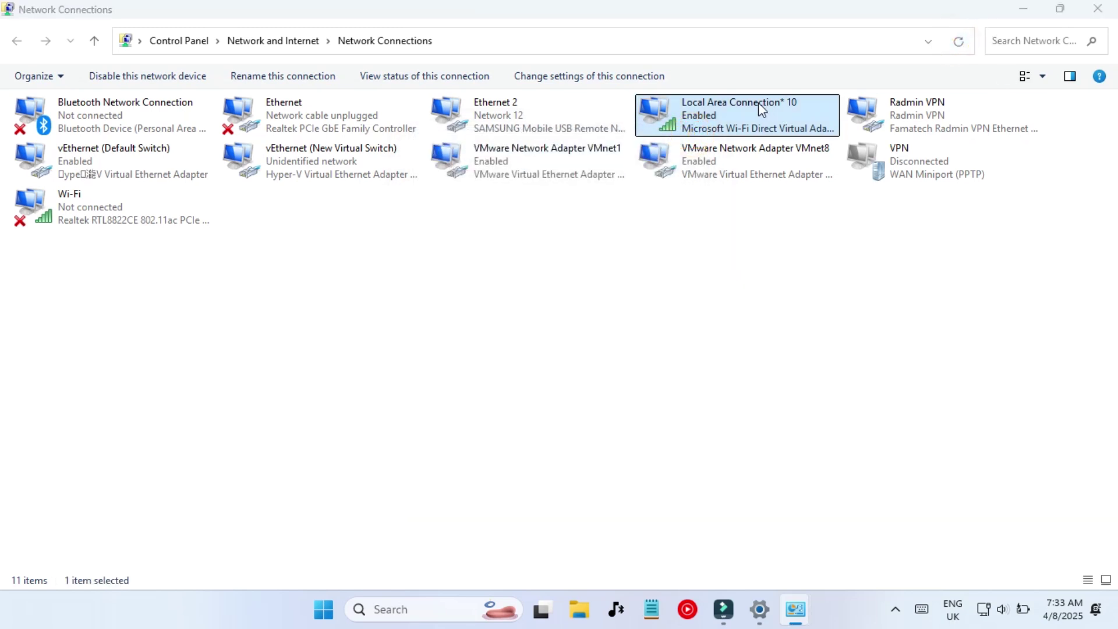
{"action": "left_click", "coordinate": [693, 139]}
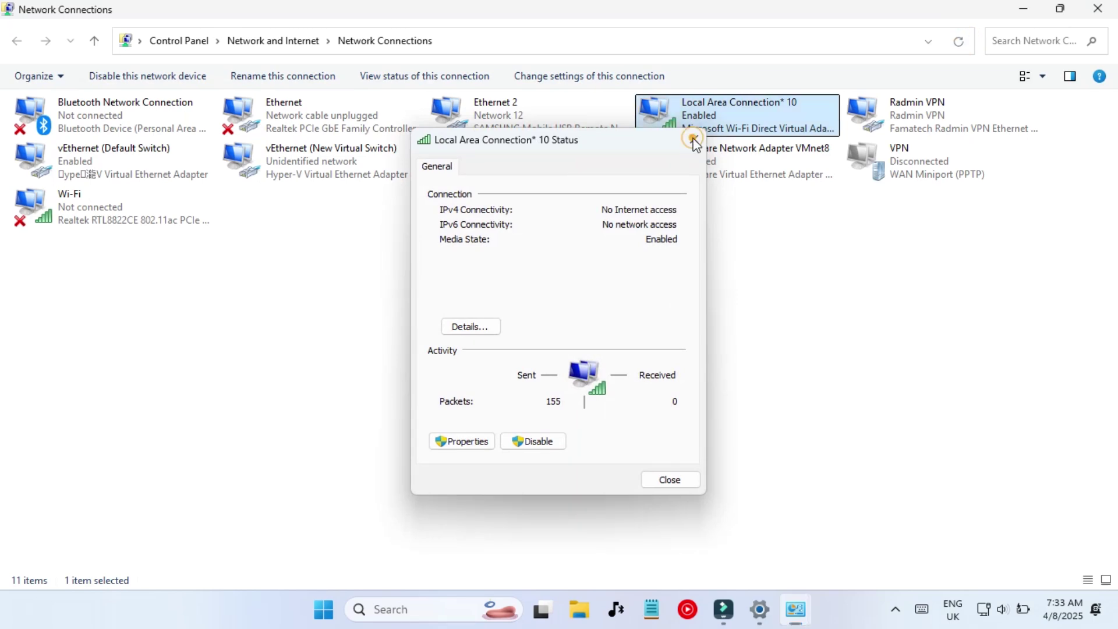
{"action": "left_click", "coordinate": [760, 610]}
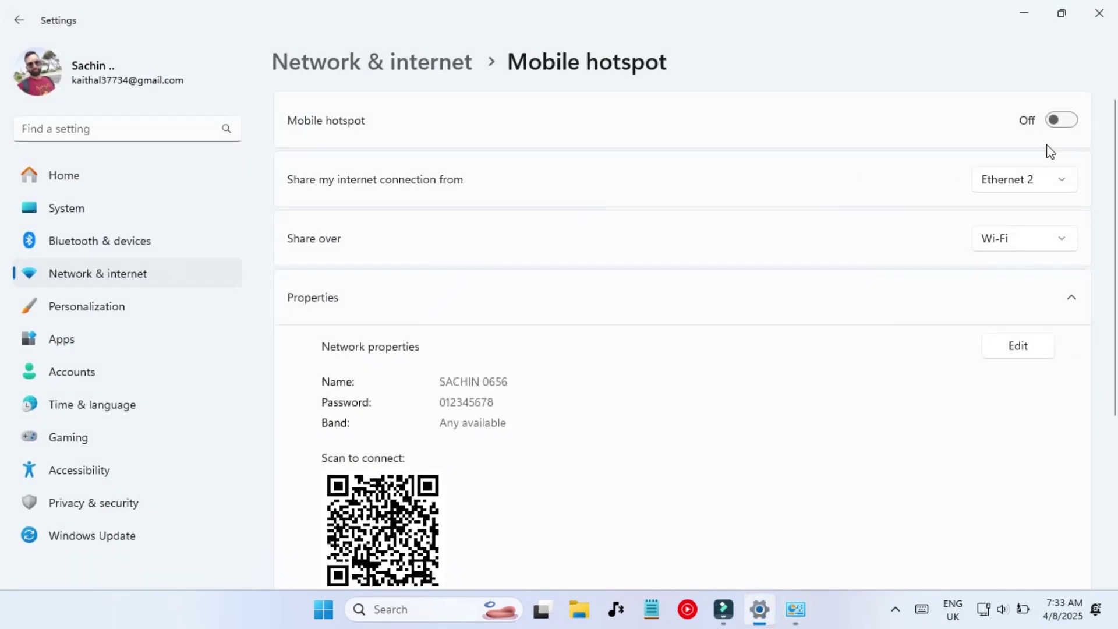
Turn the hotspot back on sharing Ethernet 2, then select Local Area Connection* 10
{"action": "left_click", "coordinate": [990, 180]}
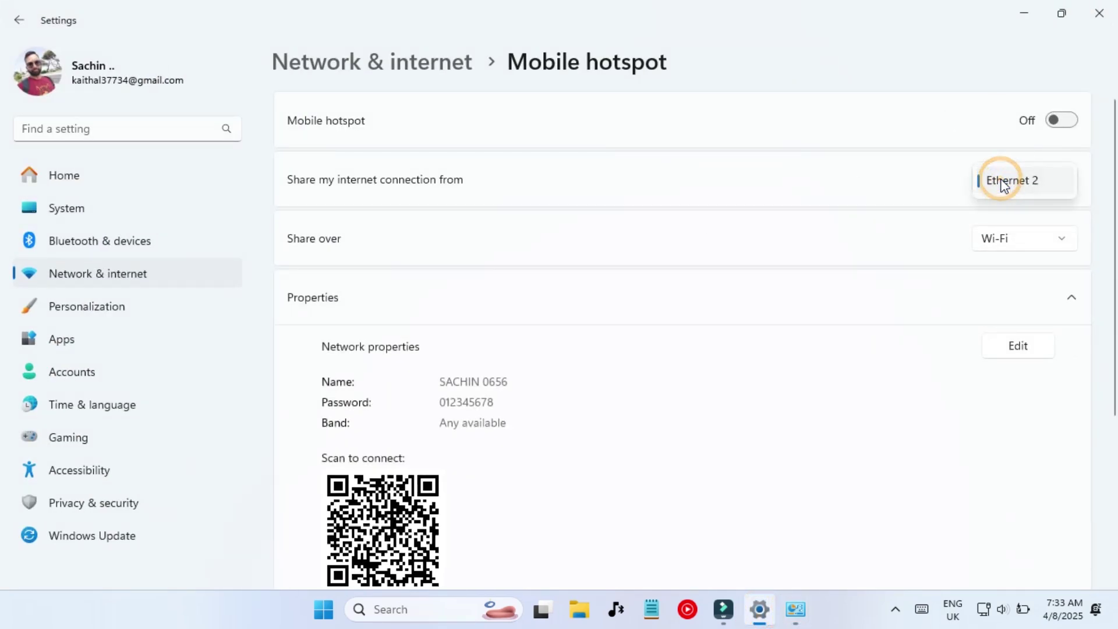
{"action": "left_click", "coordinate": [831, 252]}
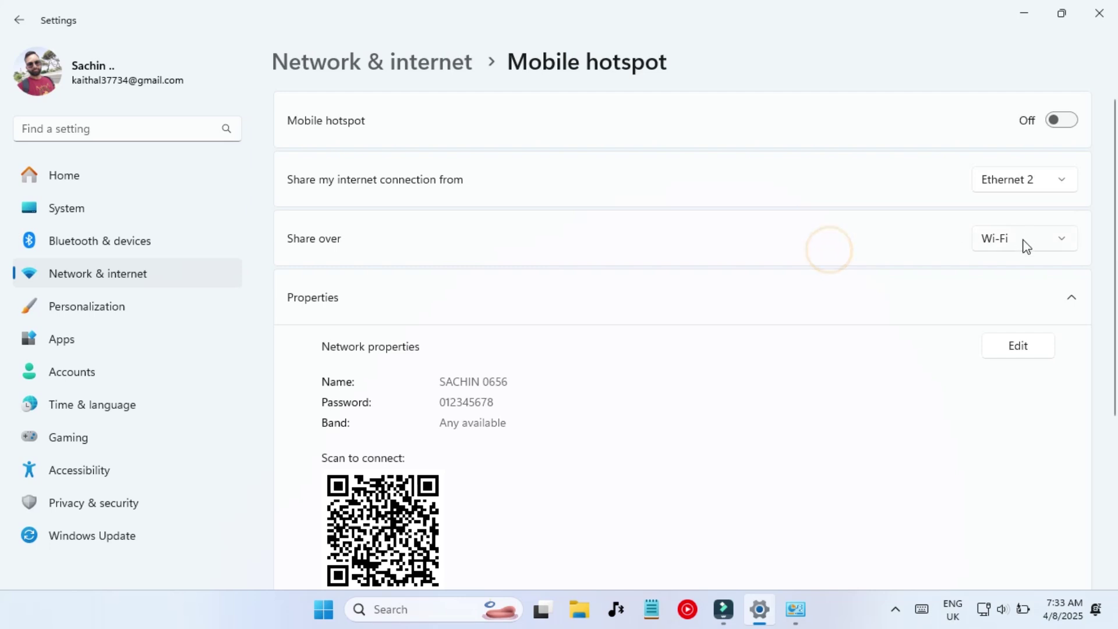
{"action": "left_click", "coordinate": [1063, 119]}
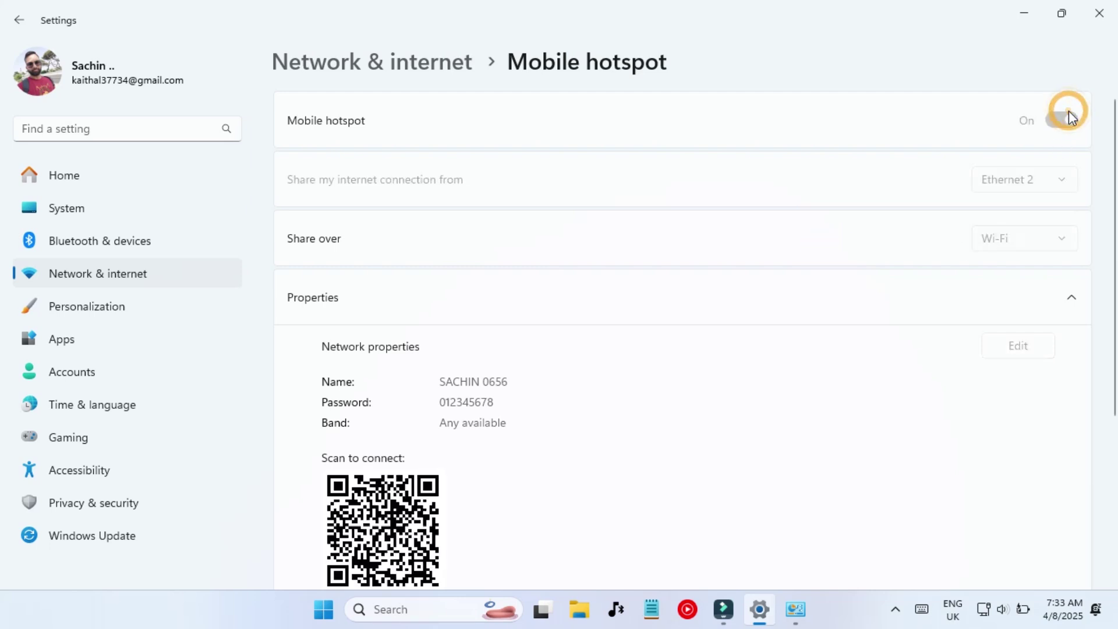
{"action": "left_click", "coordinate": [1020, 7]}
{"action": "left_click", "coordinate": [743, 128]}
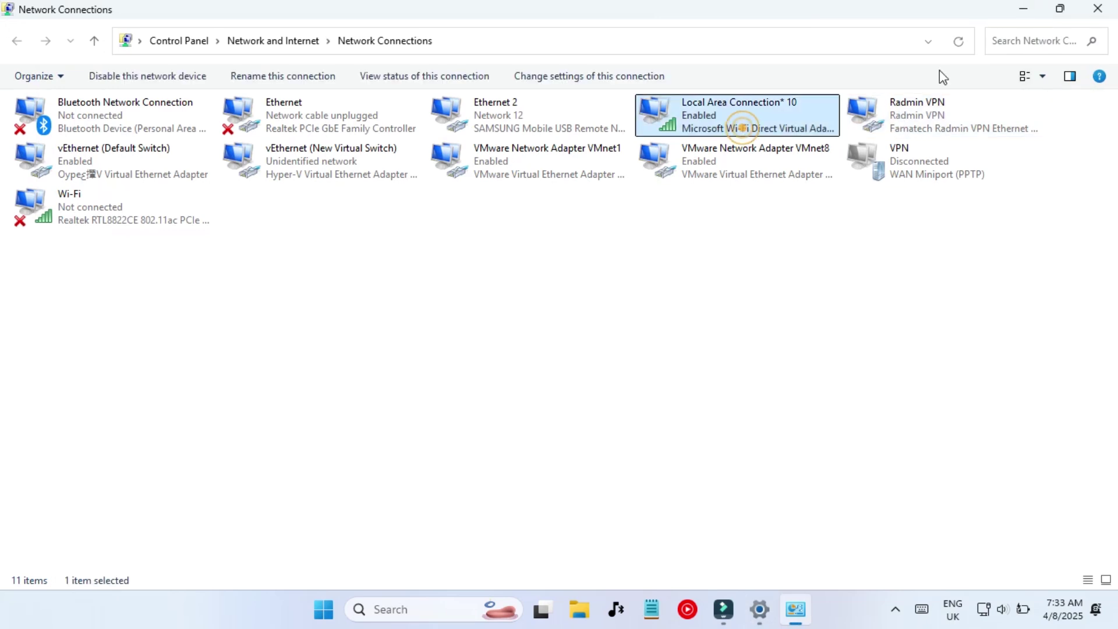
{"action": "left_click", "coordinate": [963, 46]}
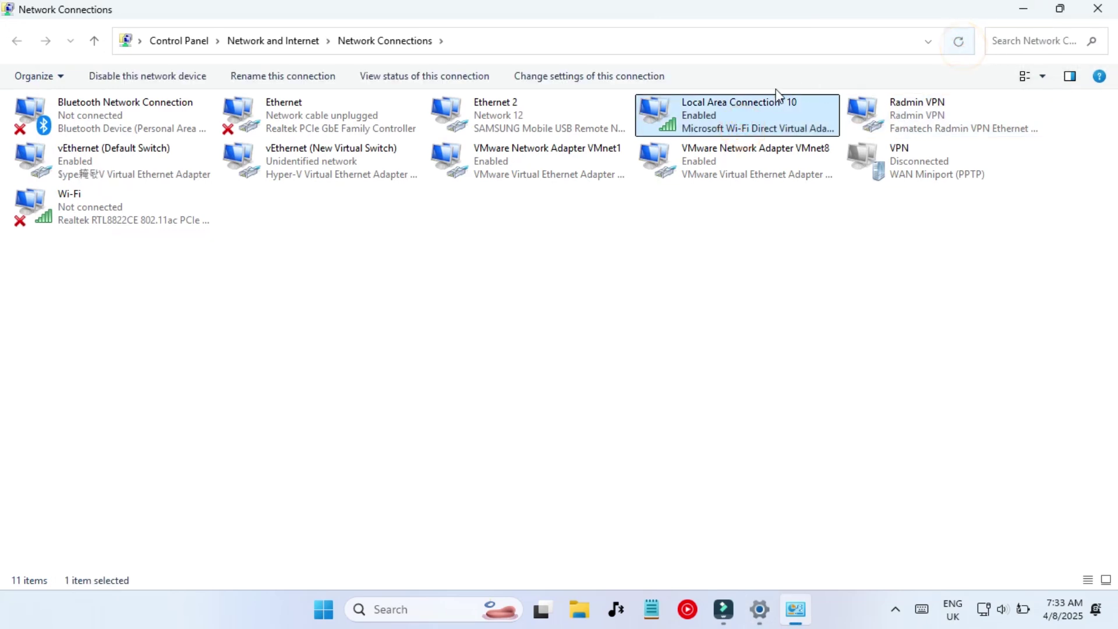
{"action": "double_click", "coordinate": [757, 113]}
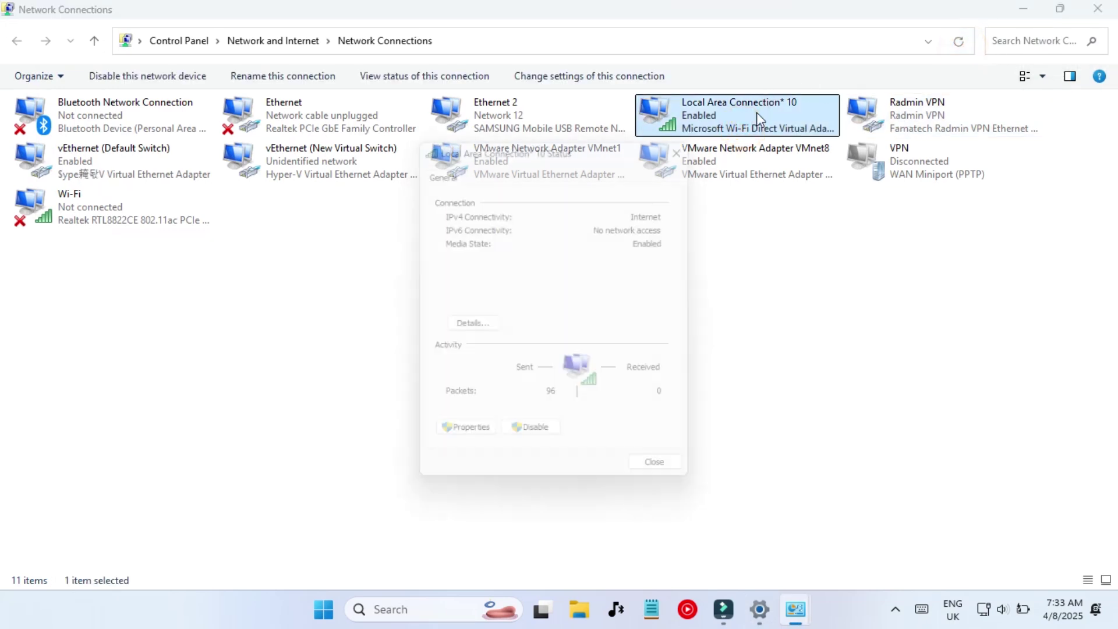
{"action": "left_click", "coordinate": [647, 210]}
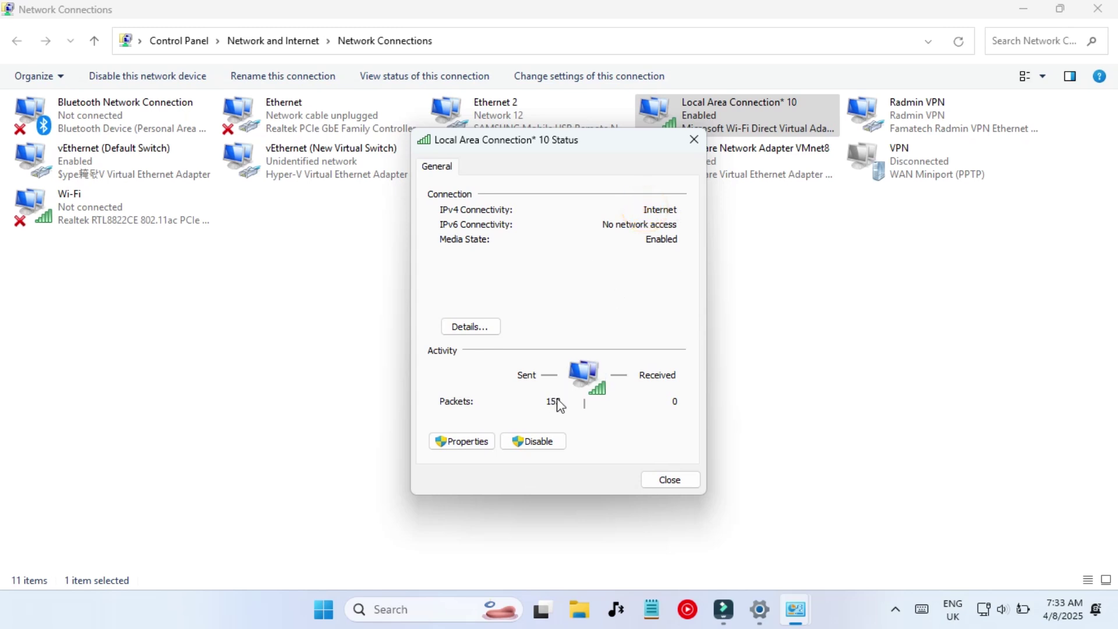
{"action": "left_click", "coordinate": [579, 401]}
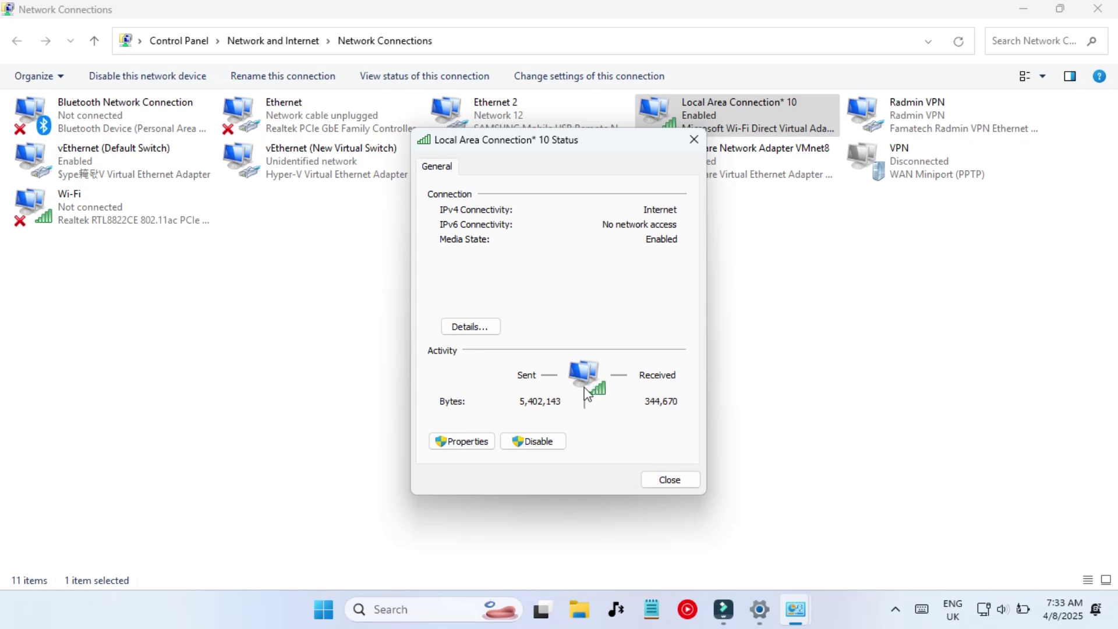
{"action": "left_click", "coordinate": [693, 143]}
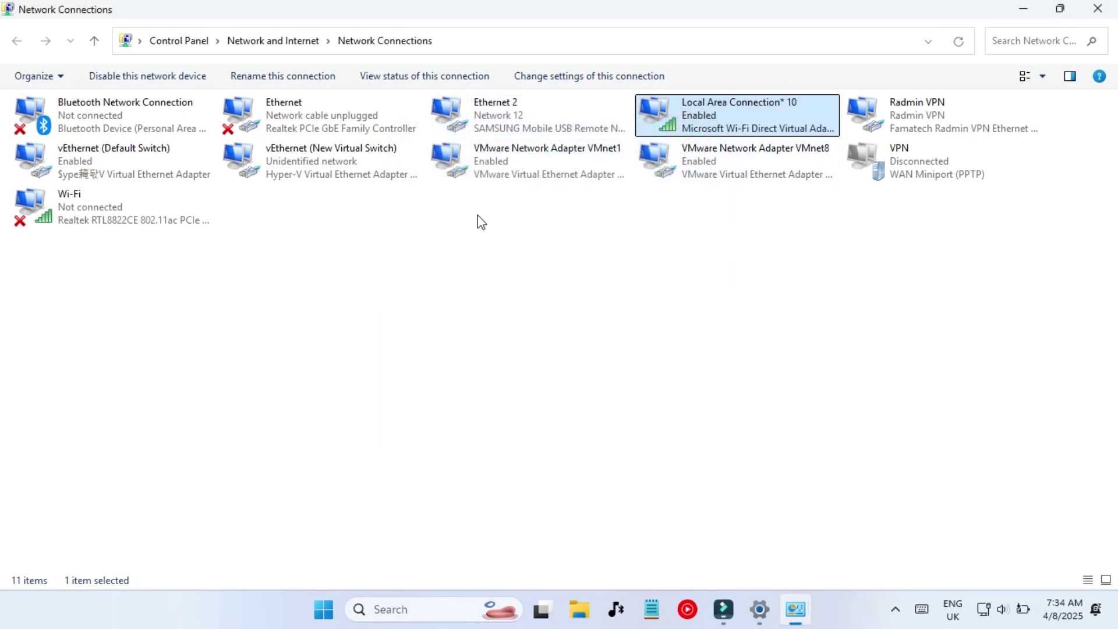
Open Ethernet 2's Properties at the Sharing tab
{"action": "left_click", "coordinate": [369, 125]}
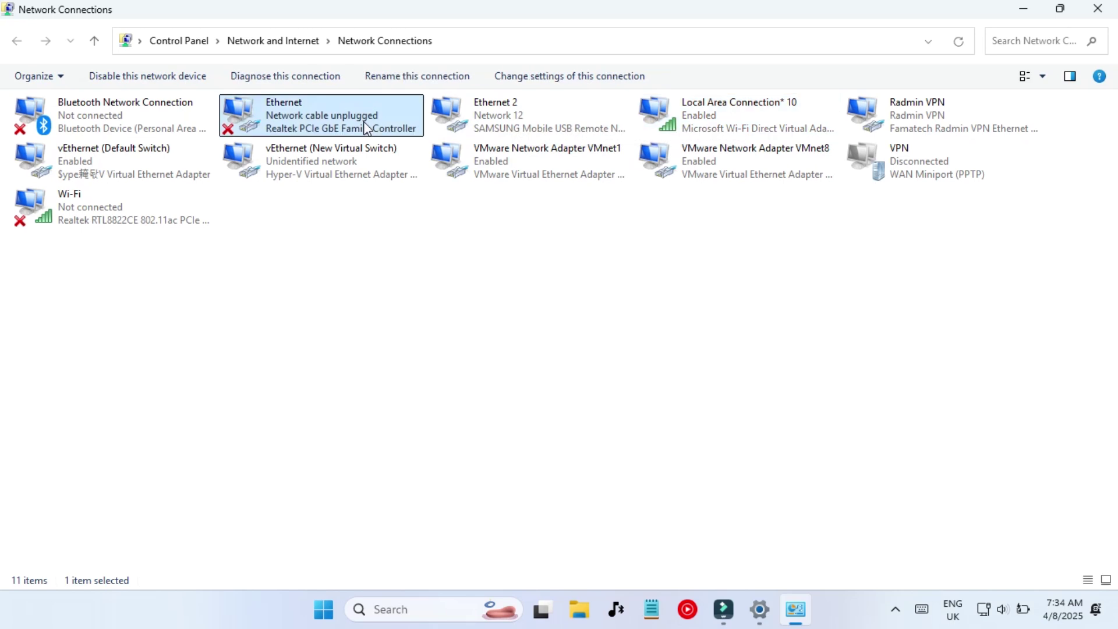
{"action": "left_click", "coordinate": [512, 142]}
{"action": "right_click", "coordinate": [510, 140]}
{"action": "left_click", "coordinate": [546, 263]}
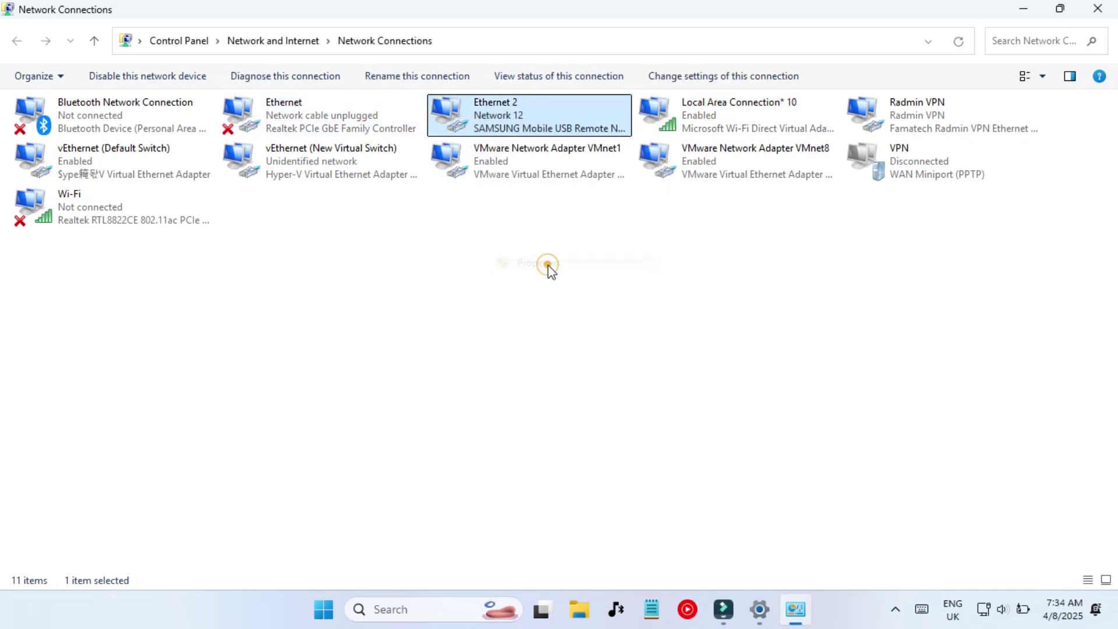
{"action": "left_click", "coordinate": [95, 117]}
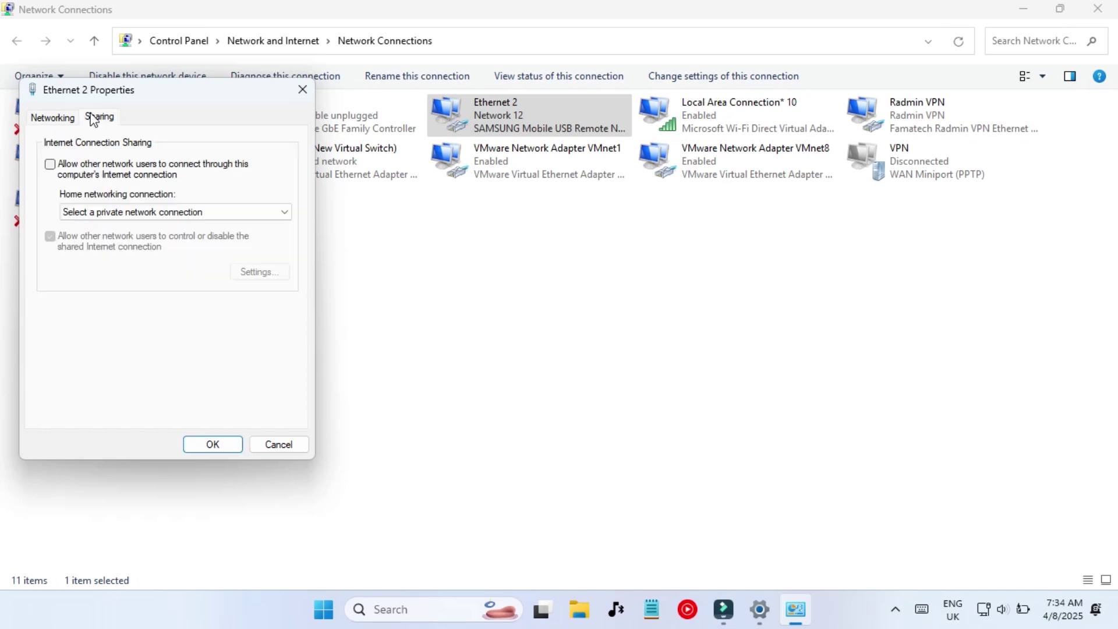
{"action": "left_click_drag", "start_coordinate": [164, 92], "coordinate": [371, 109]}
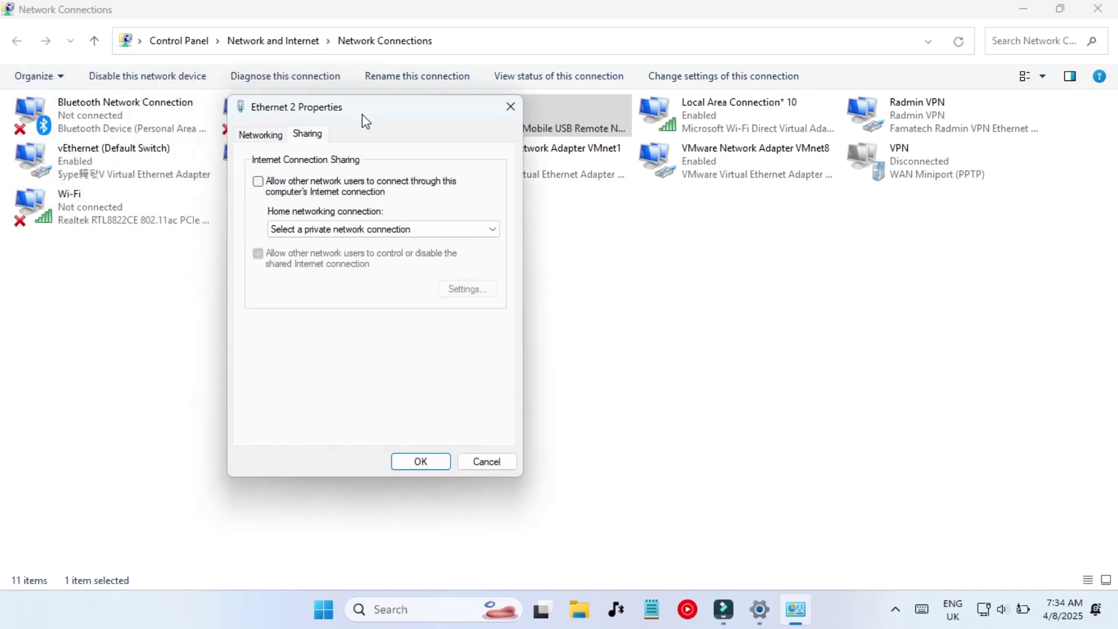
Allow other users to share Ethernet 2's Internet, with Local Area Connection* 10 as home network
{"action": "left_click", "coordinate": [296, 182]}
{"action": "key", "text": "Return"}
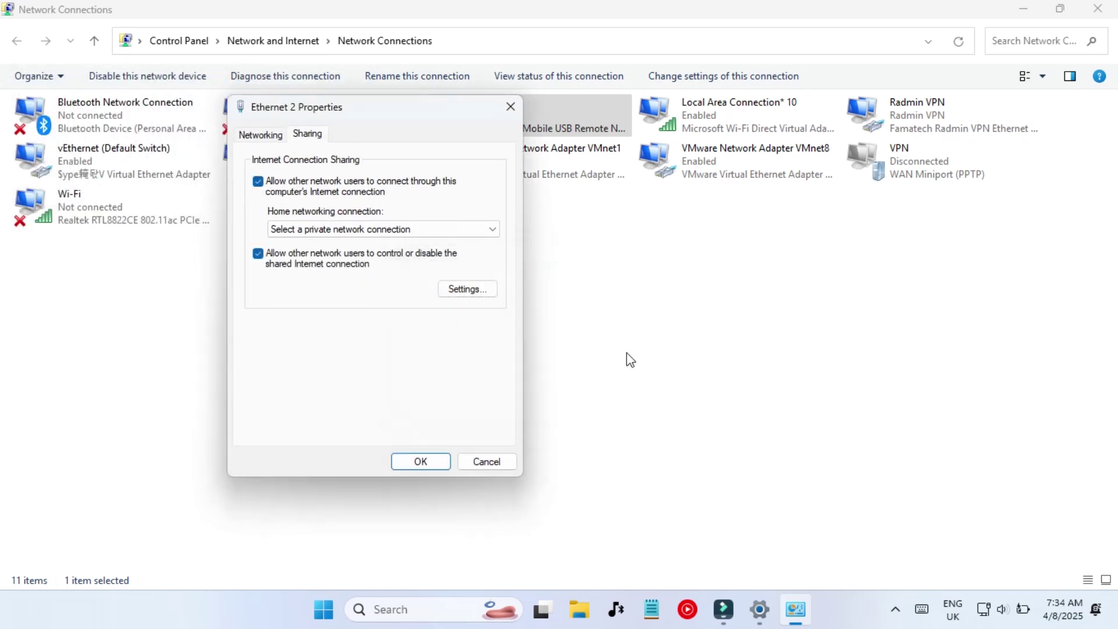
{"action": "left_click", "coordinate": [375, 229]}
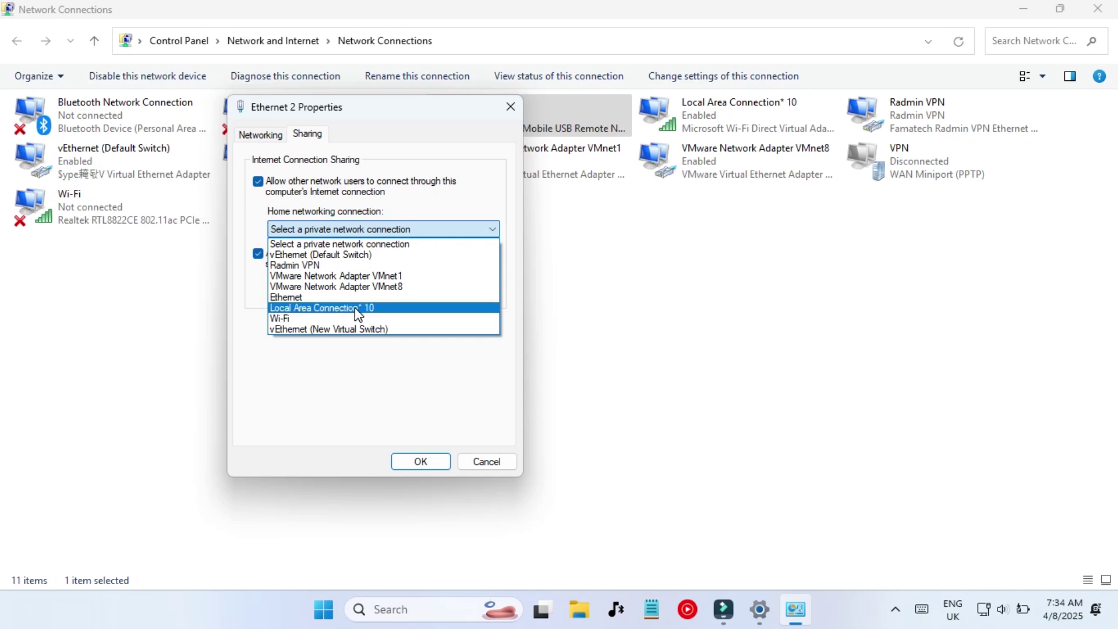
{"action": "left_click", "coordinate": [354, 307]}
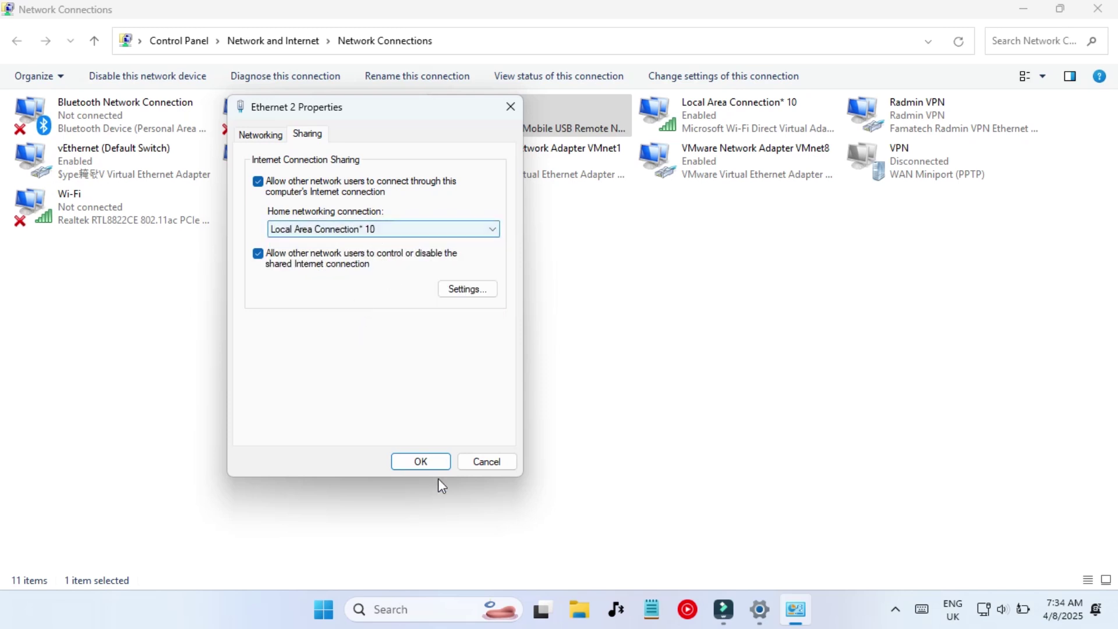
{"action": "left_click", "coordinate": [411, 462]}
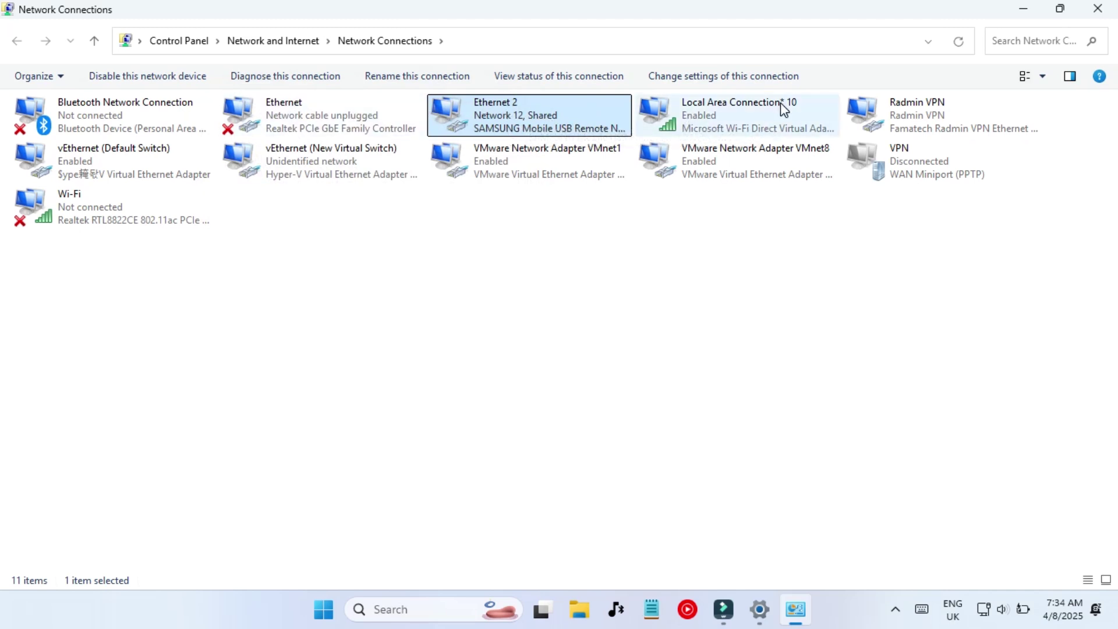
{"action": "right_click", "coordinate": [341, 109]}
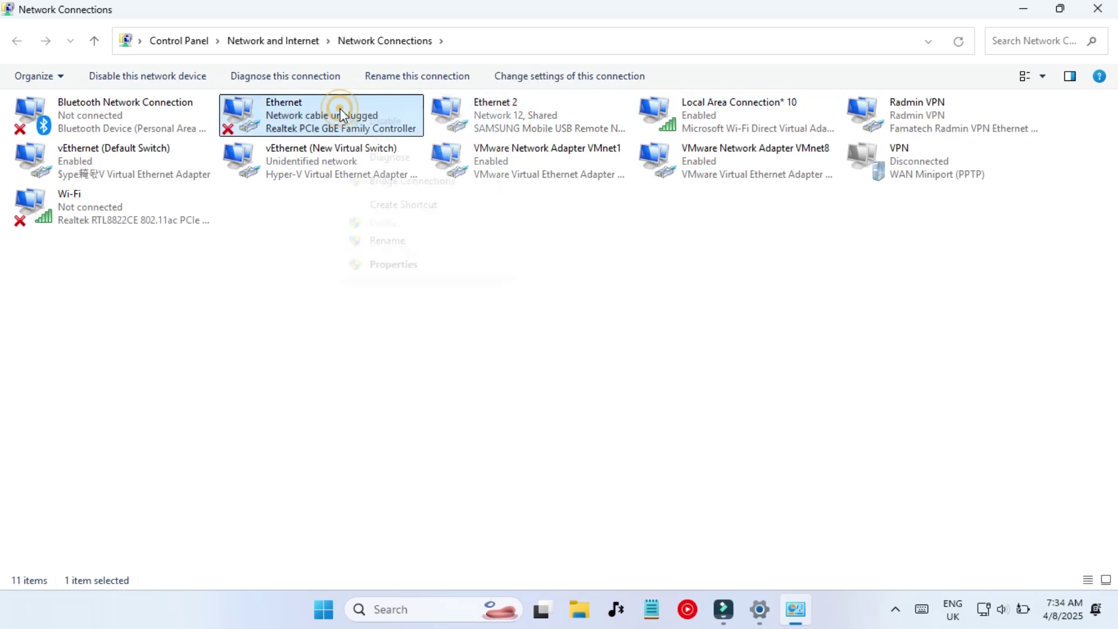
{"action": "left_click", "coordinate": [386, 266]}
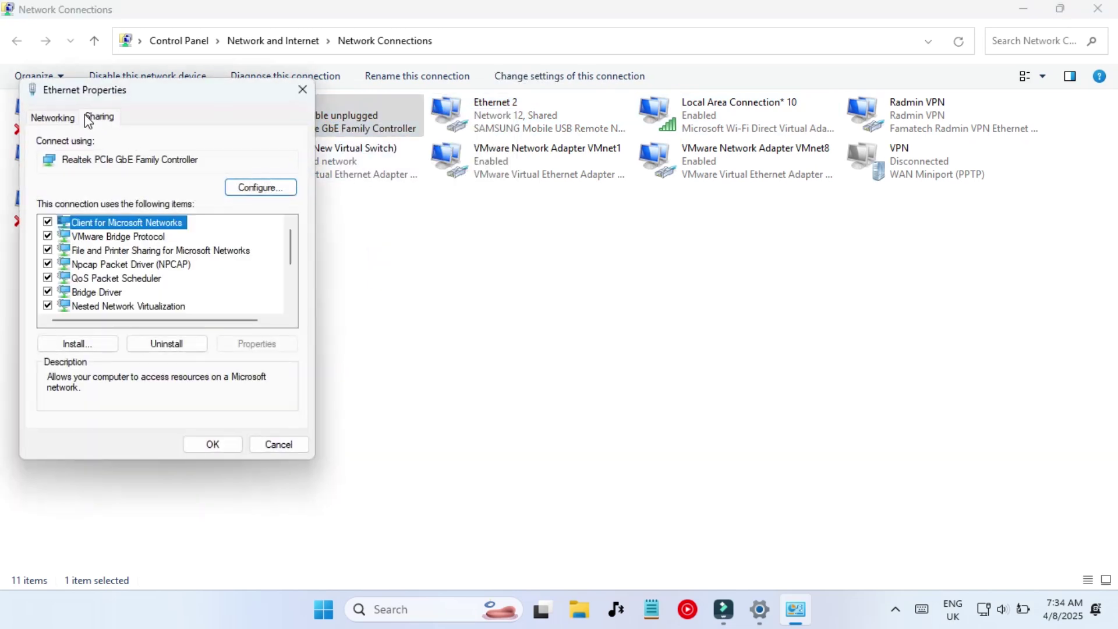
{"action": "left_click", "coordinate": [88, 119]}
{"action": "left_click", "coordinate": [108, 172]}
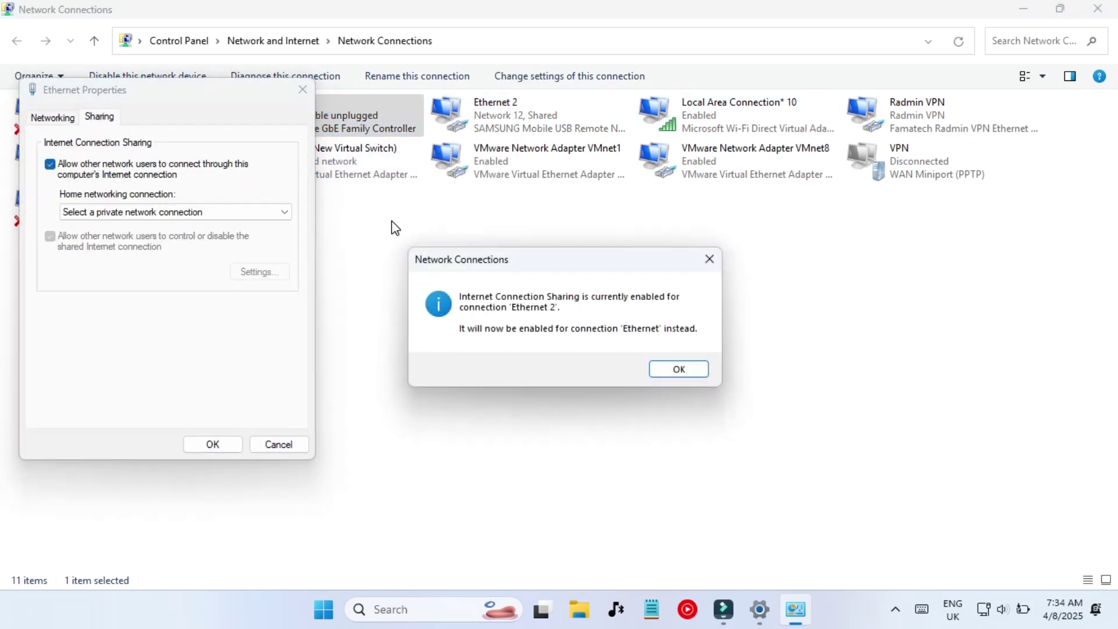
{"action": "key", "text": "Return"}
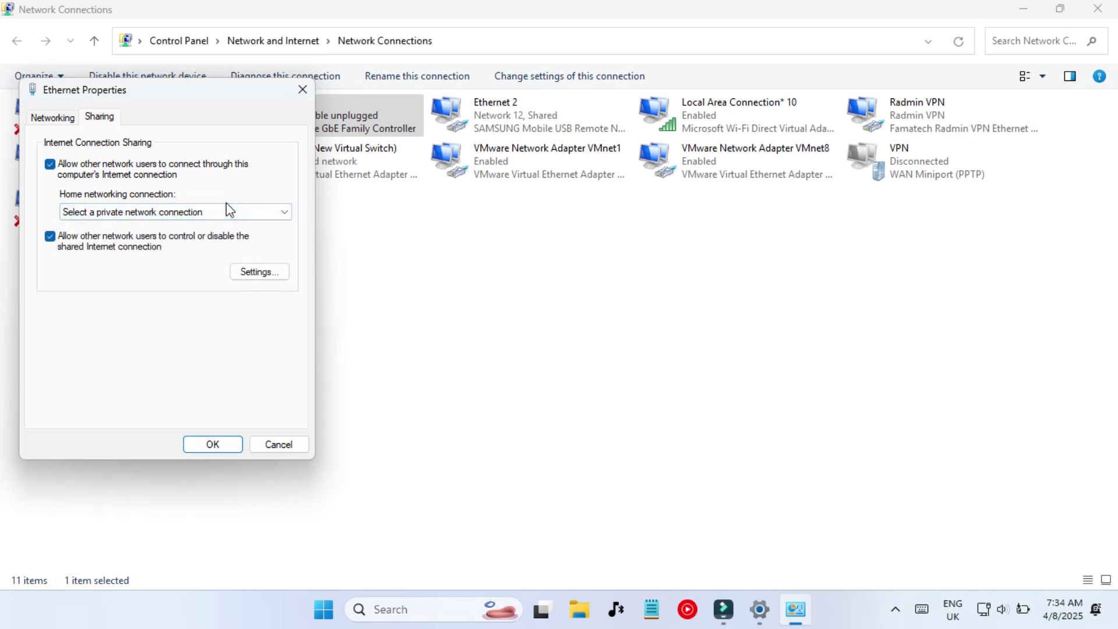
{"action": "left_click", "coordinate": [226, 212]}
{"action": "left_click", "coordinate": [185, 282]}
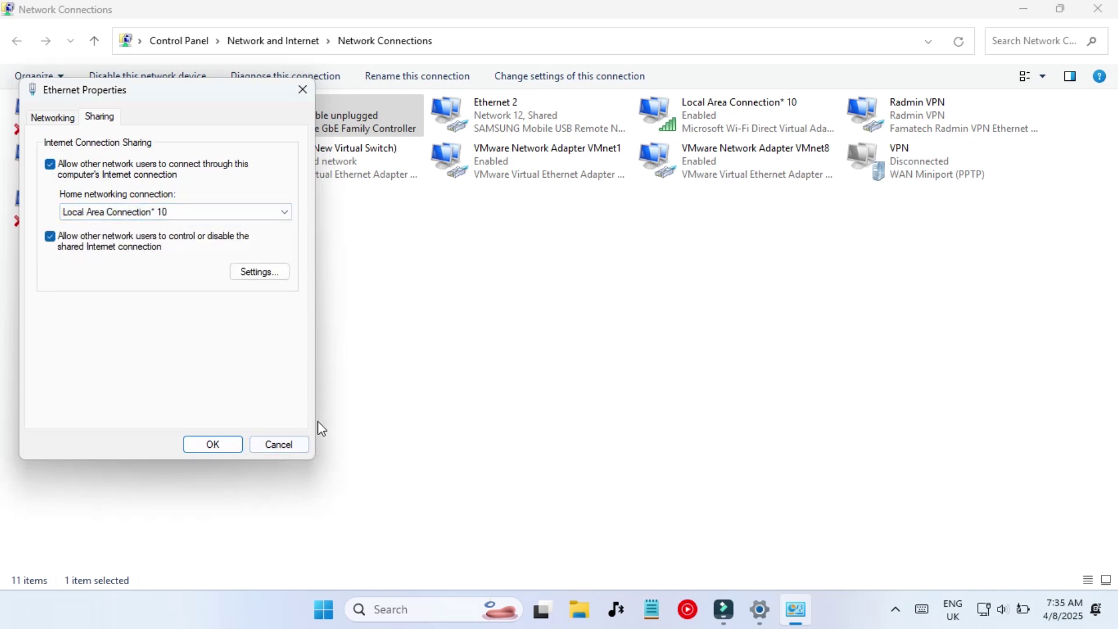
{"action": "left_click", "coordinate": [279, 444]}
{"action": "left_click", "coordinate": [731, 128]}
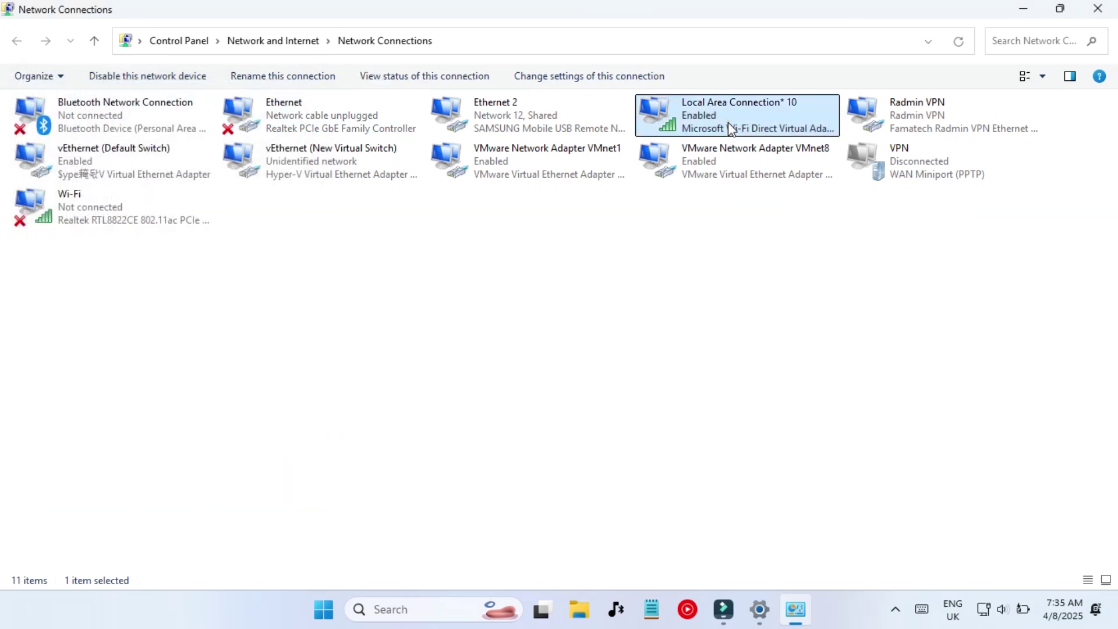
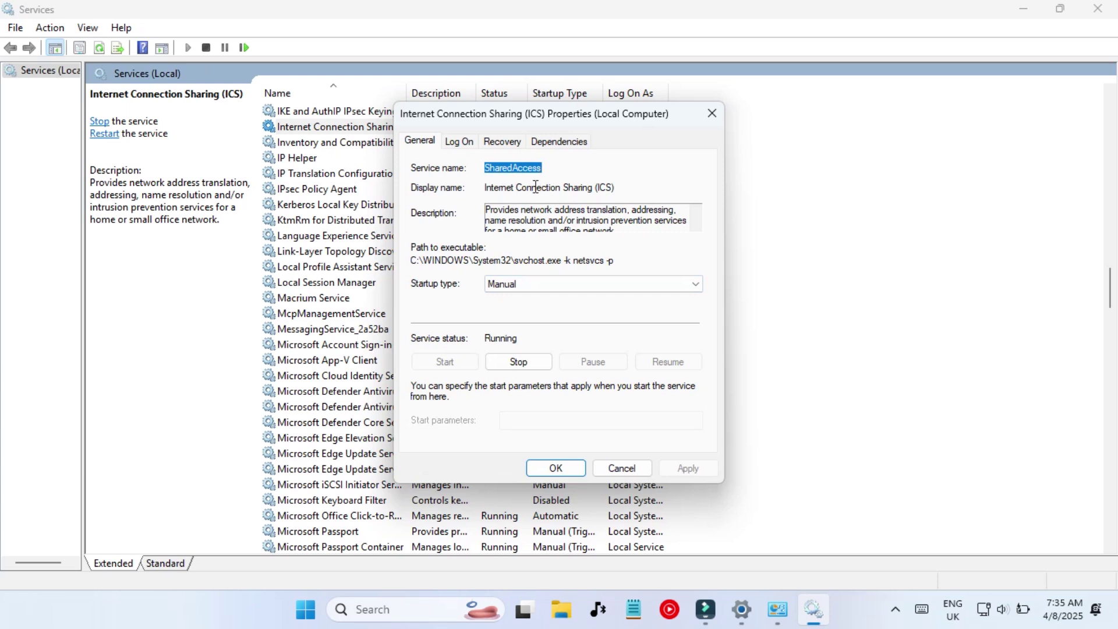
Open the Internet Connection Sharing (ICS) properties and expand its Startup type list
{"action": "left_click", "coordinate": [519, 286]}
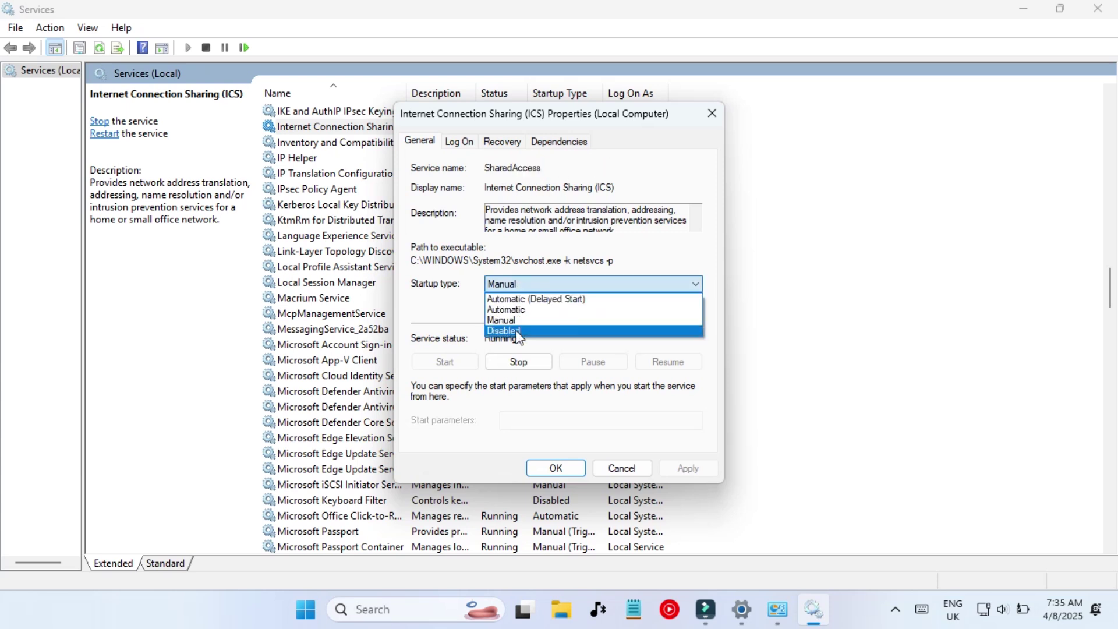
Try to stop ICS, dismiss the could-not-stop error, and cancel its properties with Manual unchanged
{"action": "left_click", "coordinate": [519, 356]}
{"action": "left_click", "coordinate": [526, 367]}
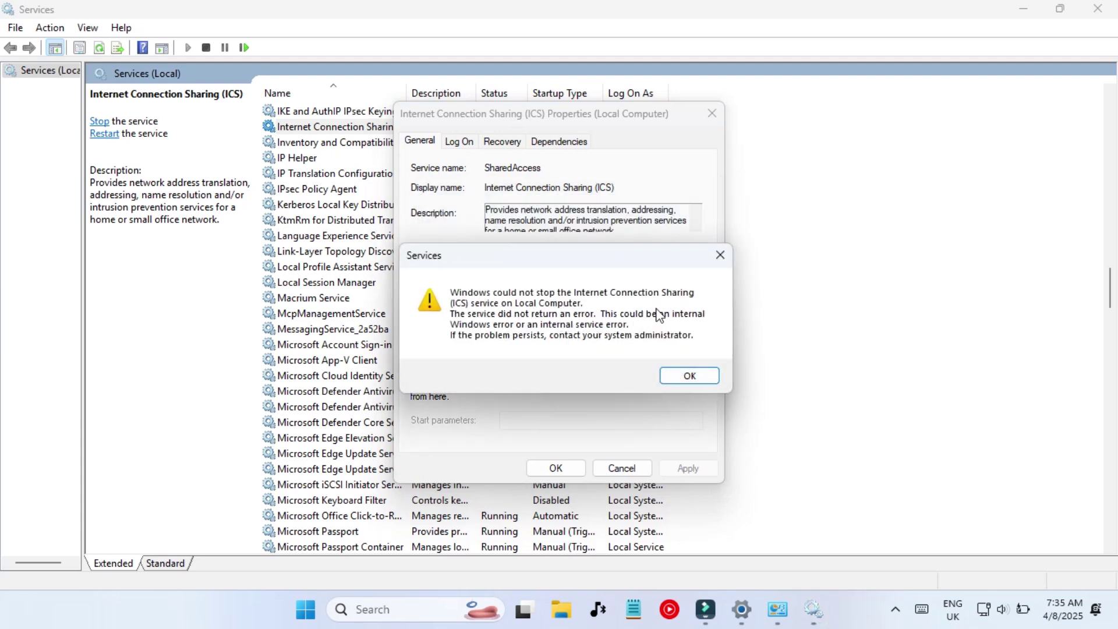
{"action": "left_click", "coordinate": [681, 374]}
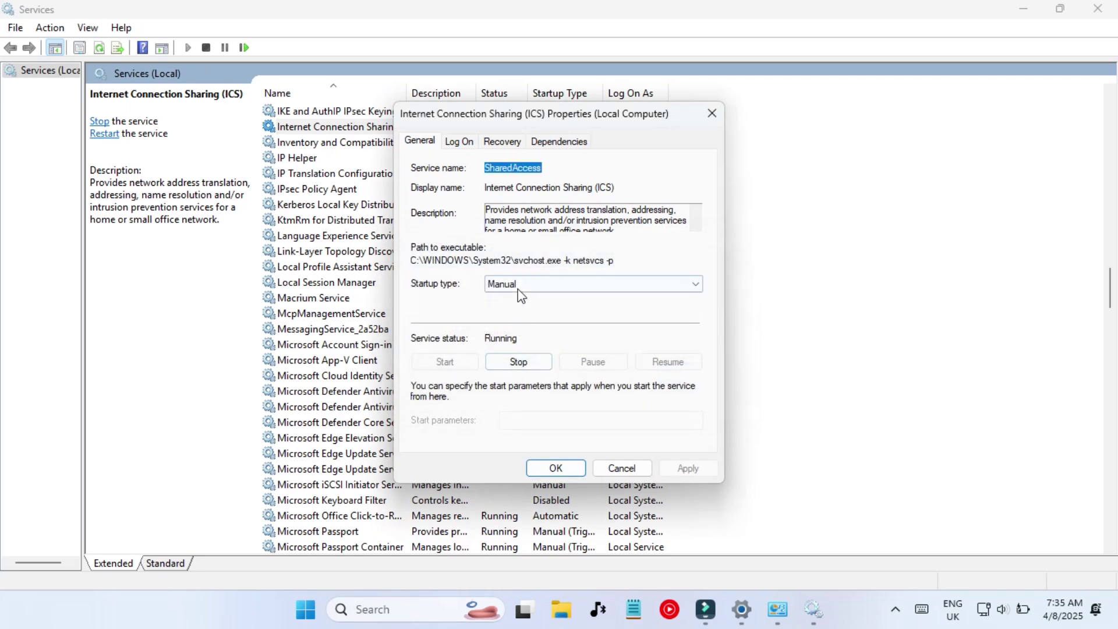
{"action": "left_click", "coordinate": [616, 471]}
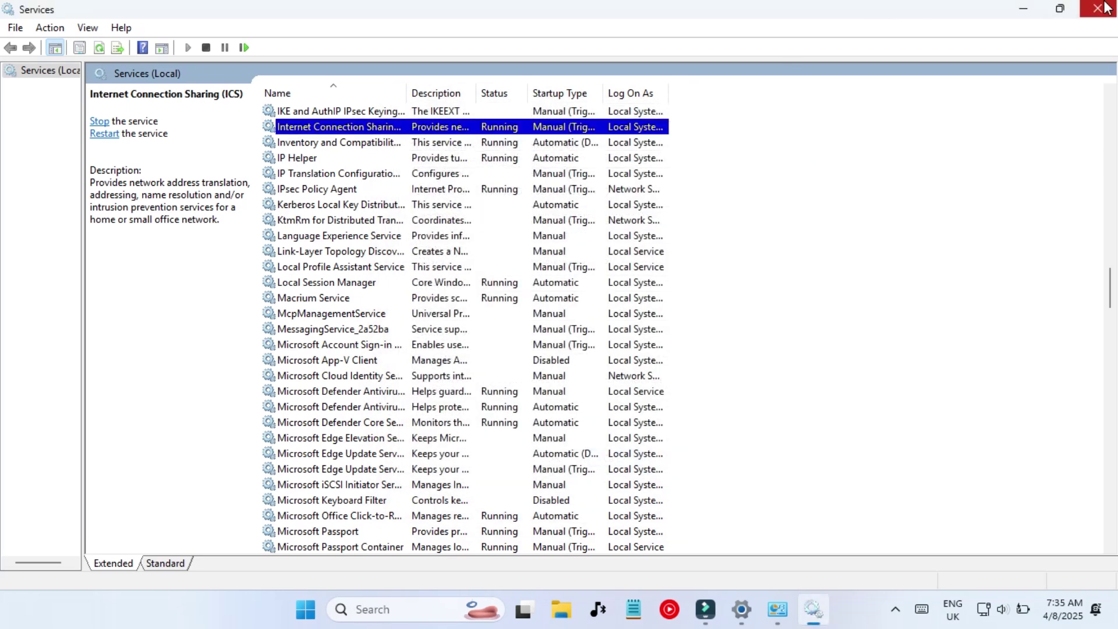
Switch Mobile hotspot on in Settings and return to Services
{"action": "left_click", "coordinate": [742, 610]}
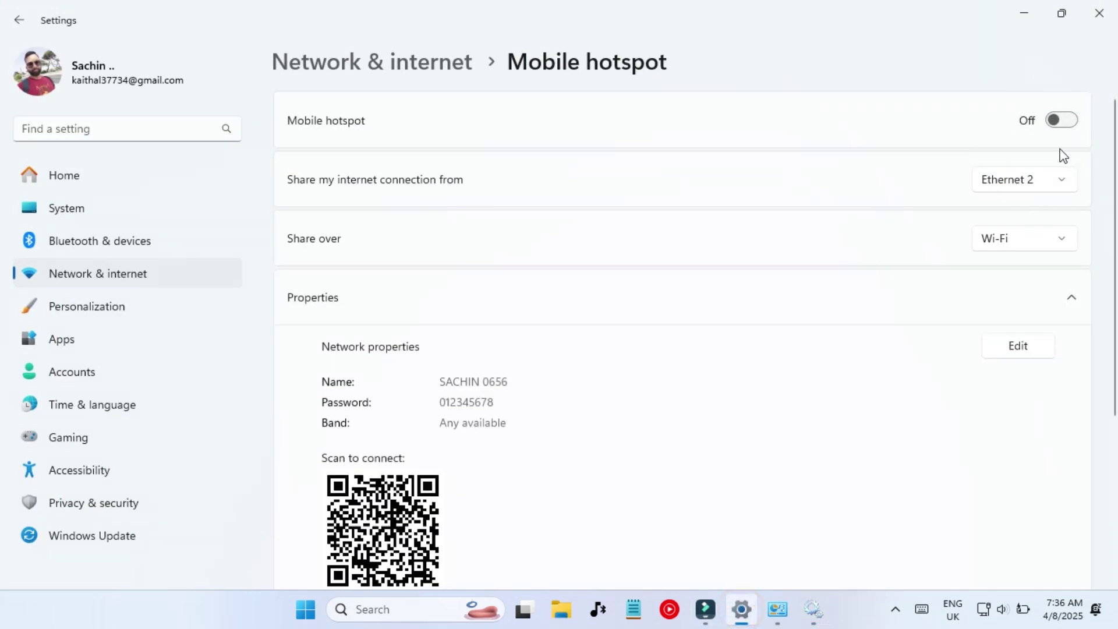
{"action": "left_click", "coordinate": [1066, 125]}
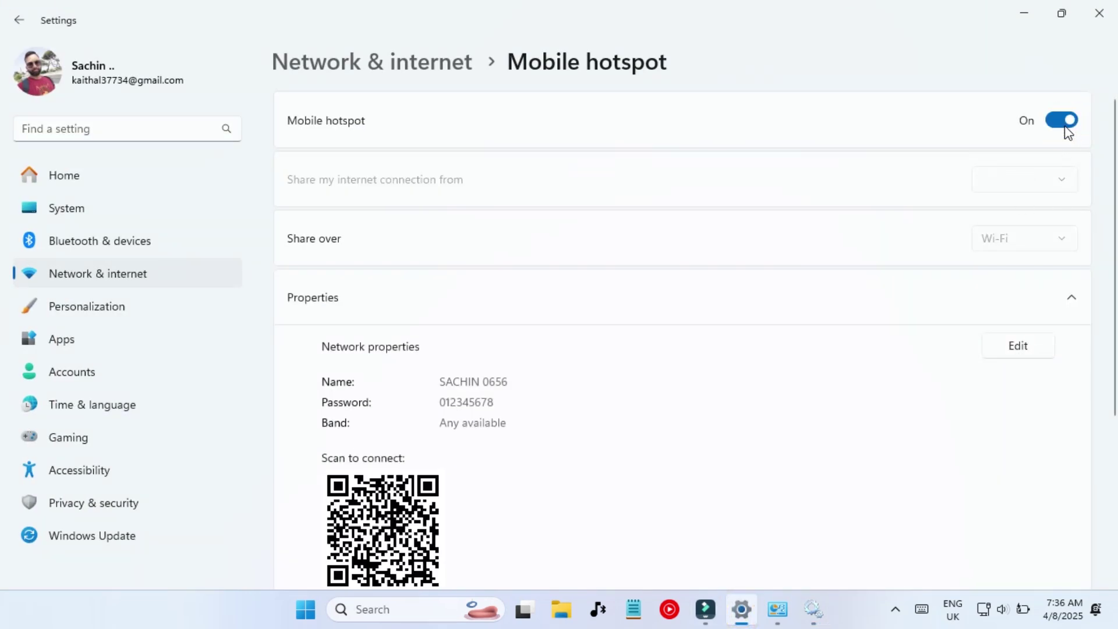
{"action": "left_click", "coordinate": [1026, 12]}
Retry stopping ICS, dismiss the stop-failure error, and toggle Mobile hotspot on again
{"action": "left_click", "coordinate": [99, 121]}
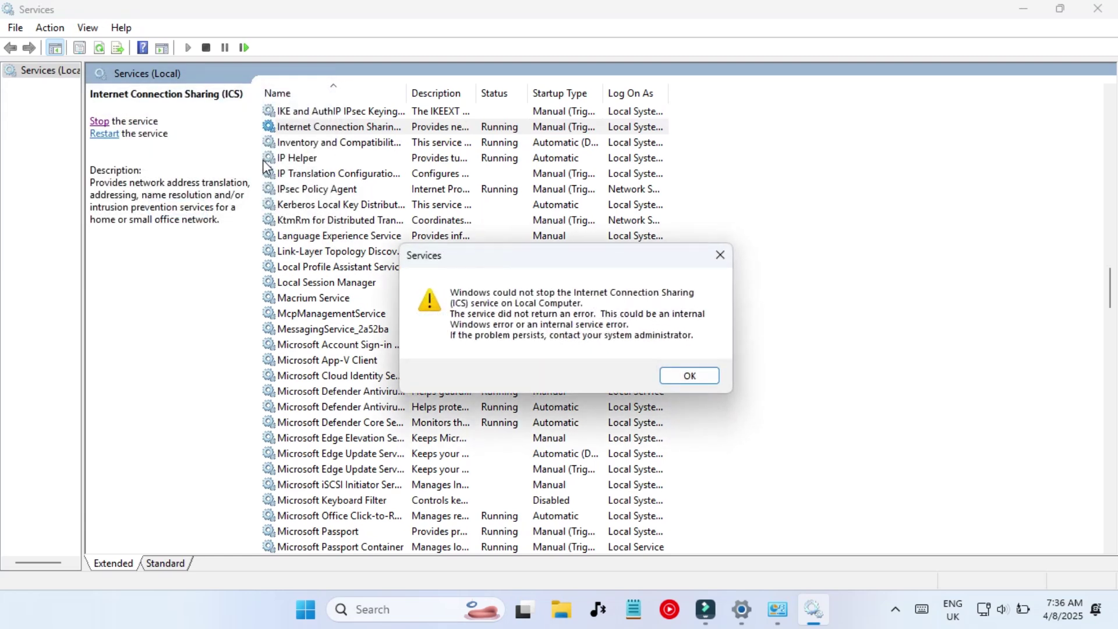
{"action": "left_click", "coordinate": [657, 378]}
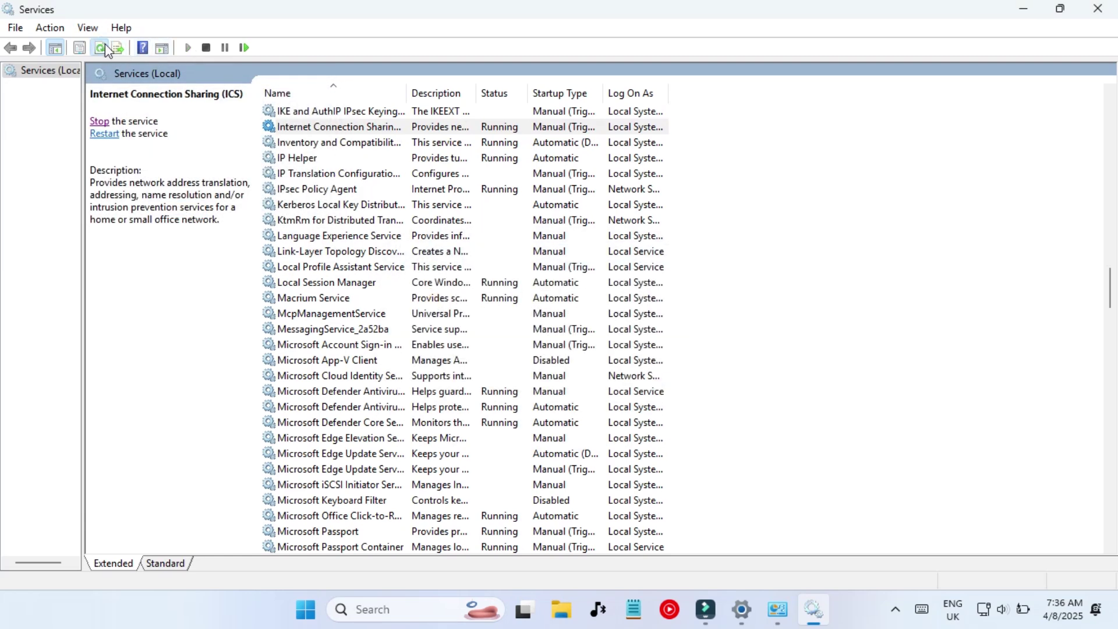
{"action": "left_click", "coordinate": [741, 609]}
{"action": "left_click", "coordinate": [1058, 119]}
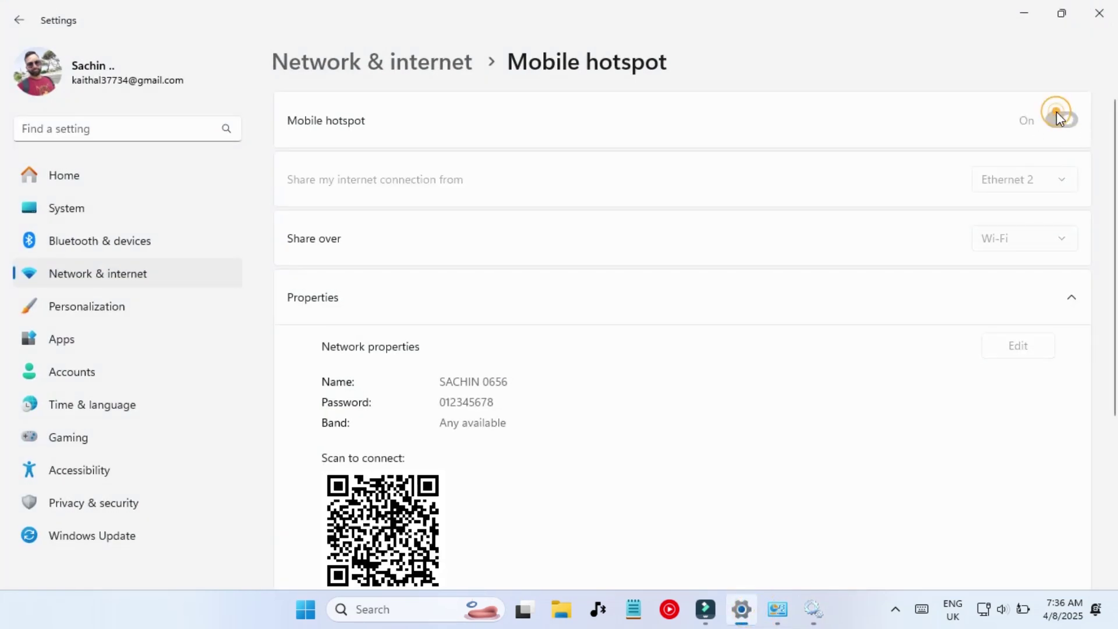
{"action": "left_click", "coordinate": [1026, 13]}
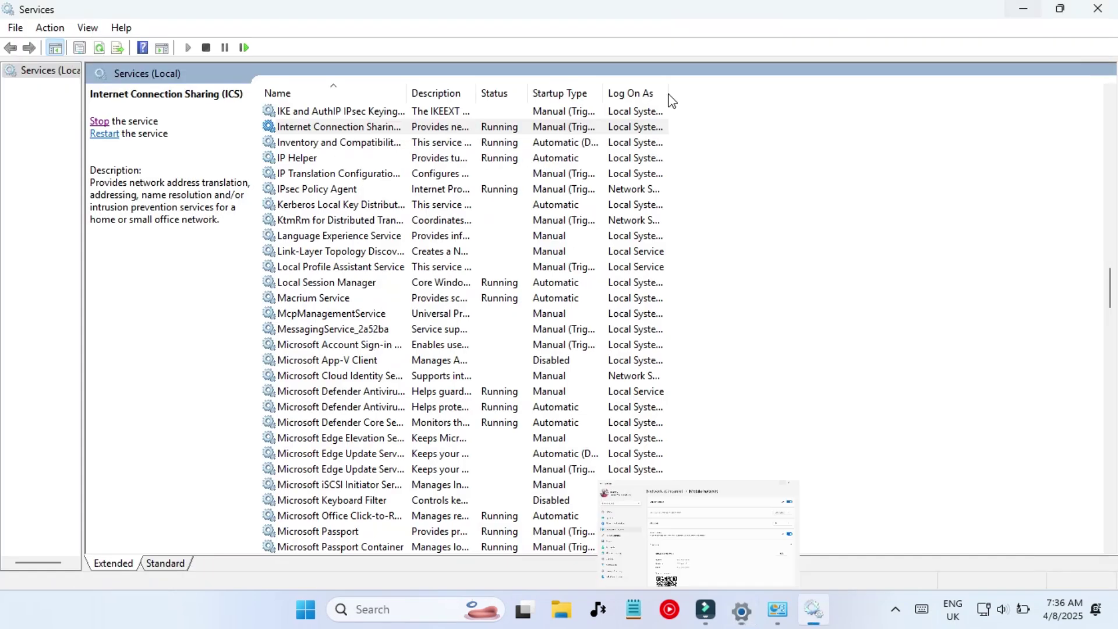
Set the ICS startup type to Automatic, close its properties, and close Services
{"action": "double_click", "coordinate": [372, 130]}
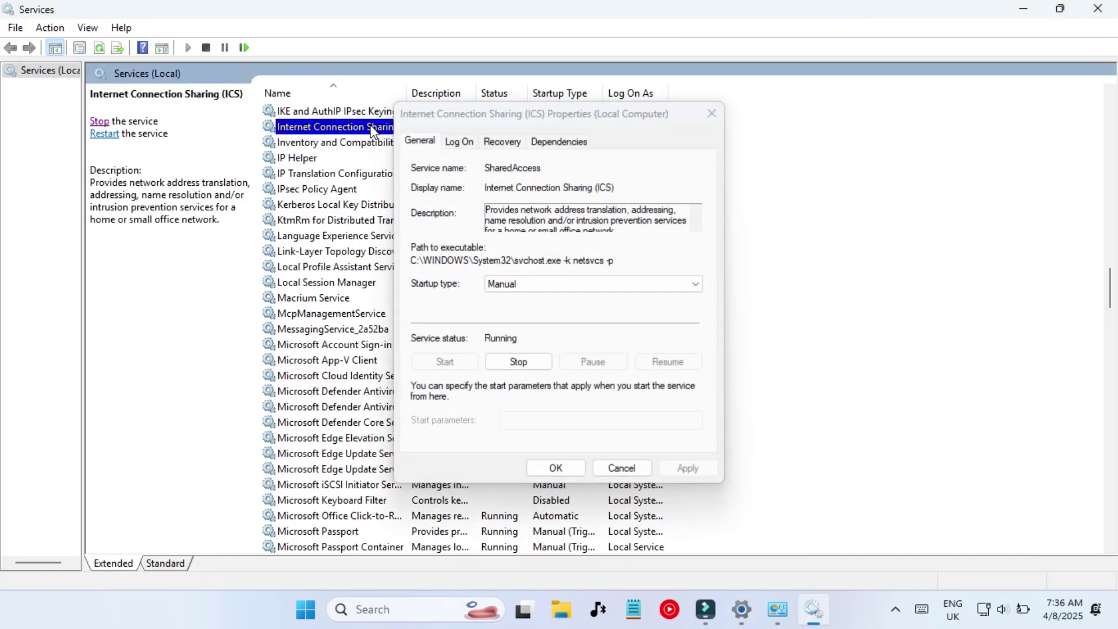
{"action": "key", "text": "Escape"}
{"action": "double_click", "coordinate": [399, 129]}
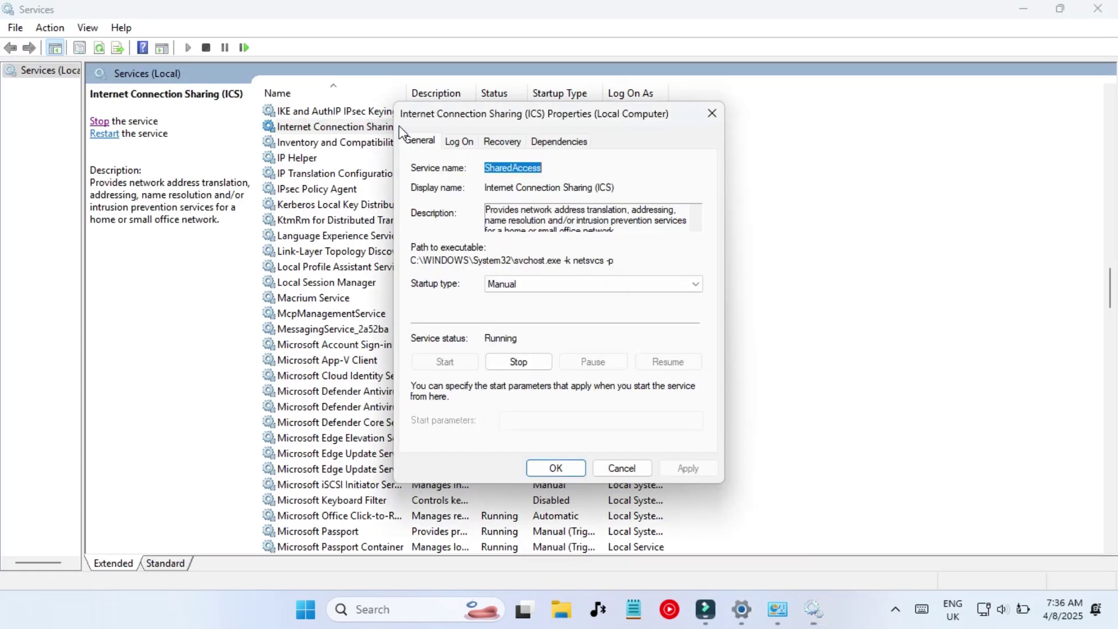
{"action": "left_click", "coordinate": [529, 285]}
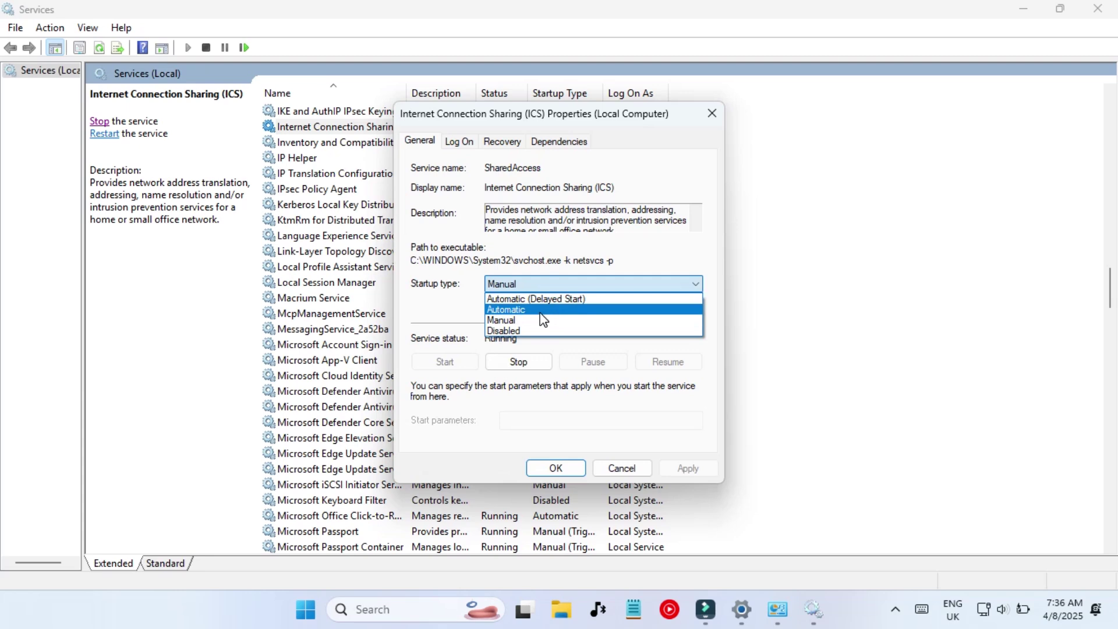
{"action": "left_click", "coordinate": [541, 312]}
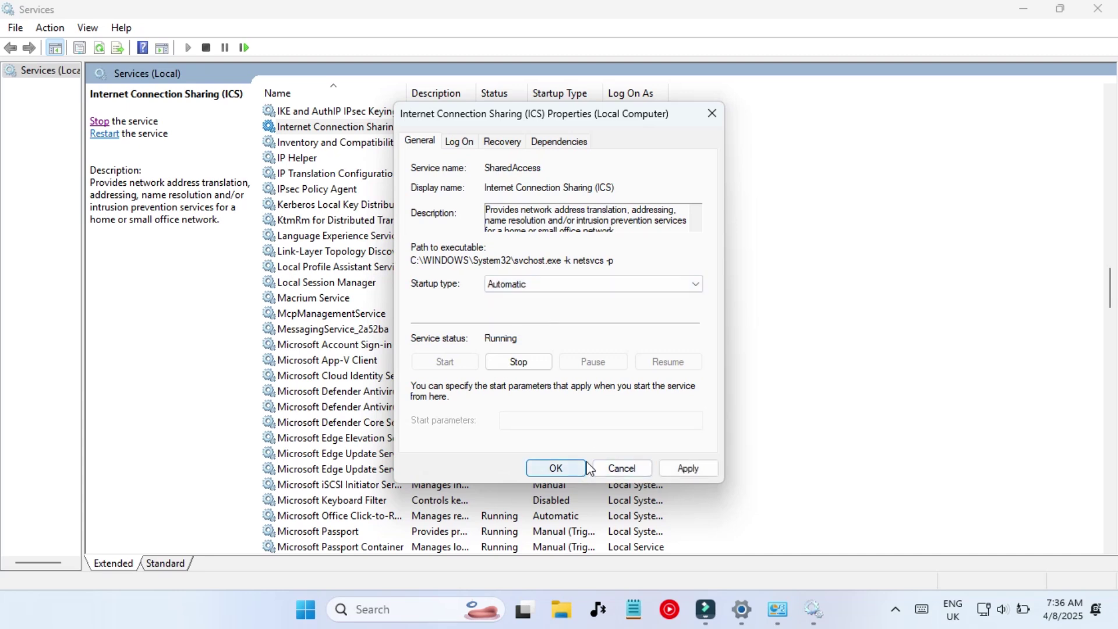
{"action": "left_click", "coordinate": [620, 470]}
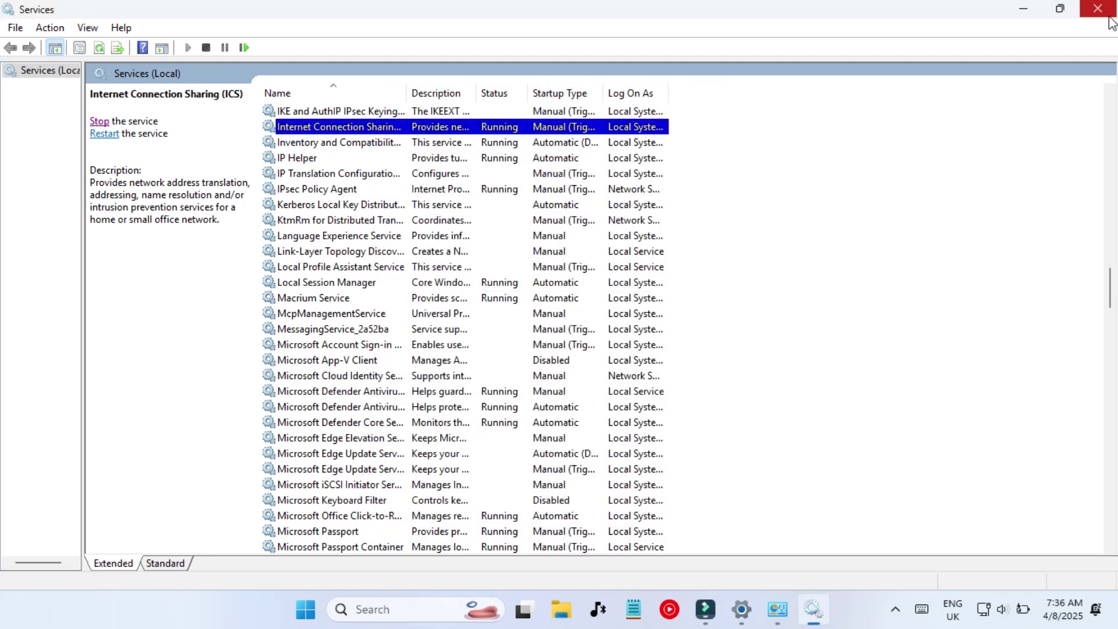
{"action": "left_click", "coordinate": [1100, 9]}
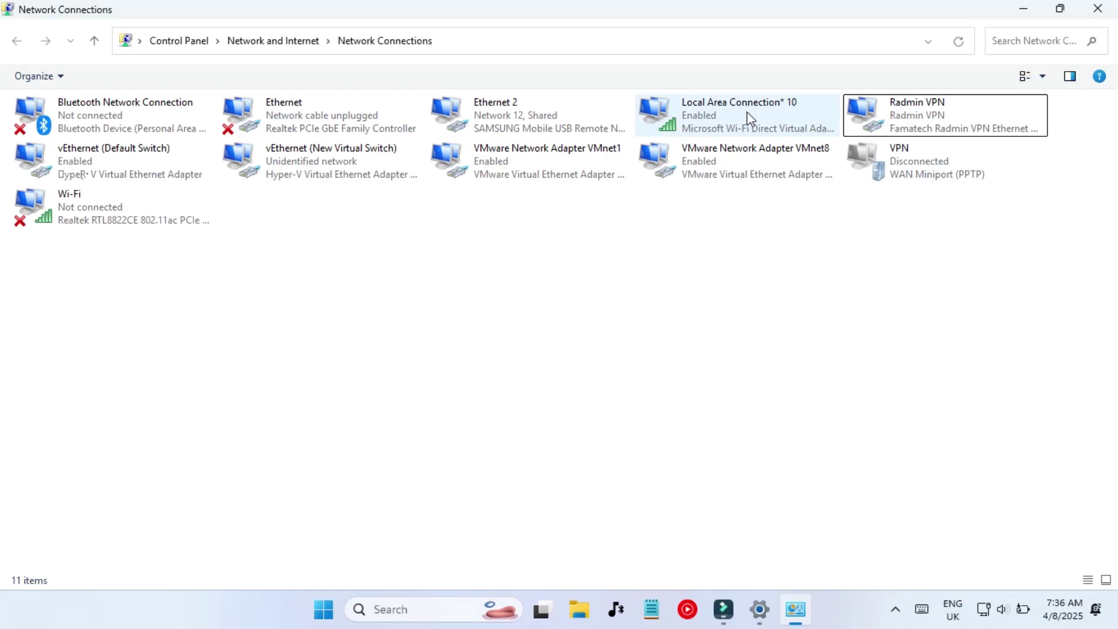
Check the status of Local Area Connection* 10, then close Network Connections
{"action": "double_click", "coordinate": [719, 116]}
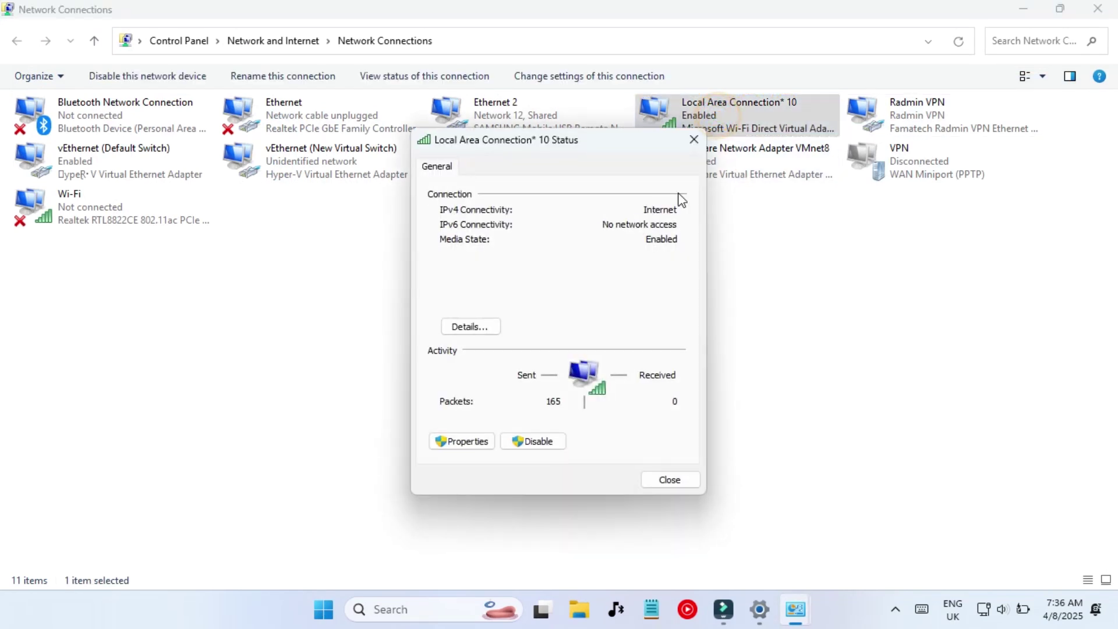
{"action": "left_click", "coordinate": [693, 140]}
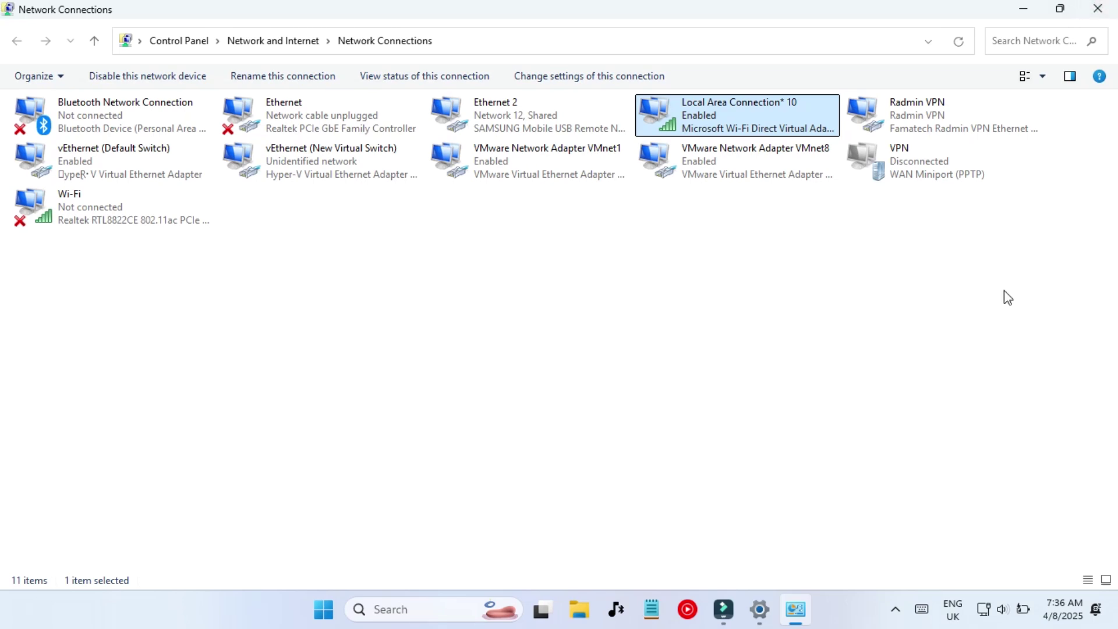
{"action": "left_click", "coordinate": [1097, 8]}
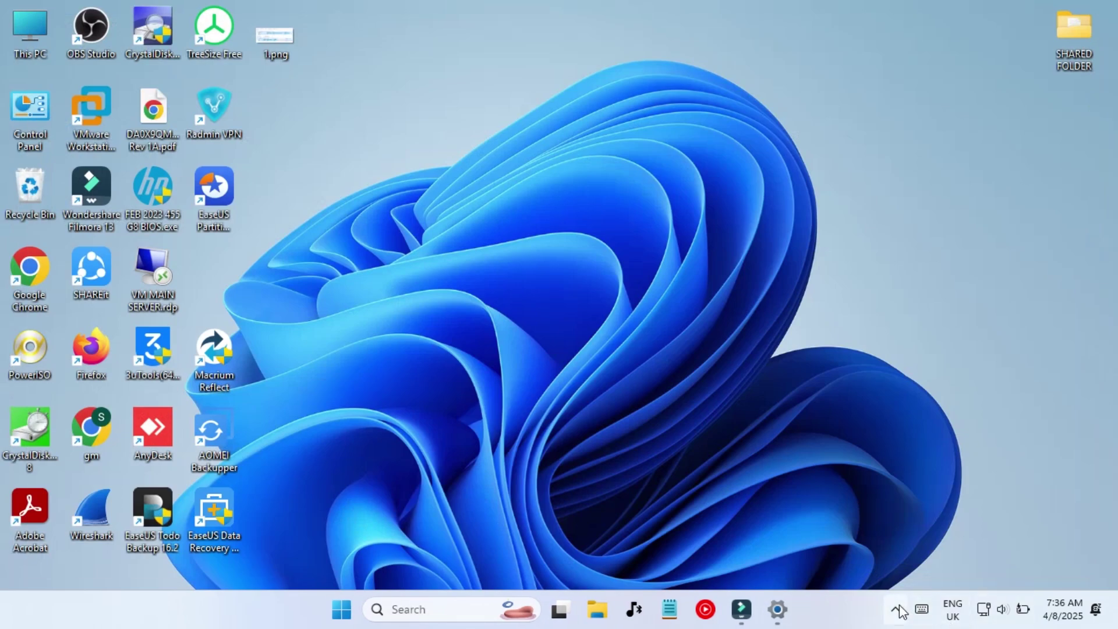